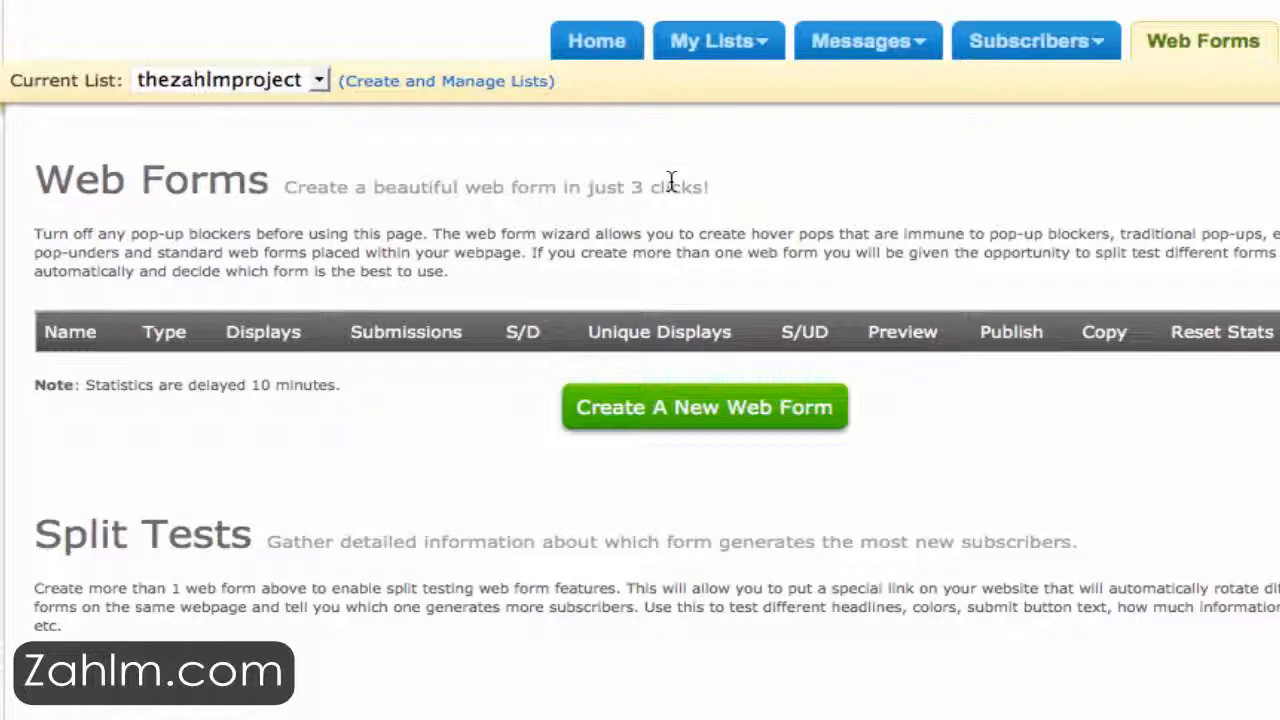
Step: Create a new web form and remove its footer, the "Email Marketing by AWeber" line and the email privacy link
click(717, 428)
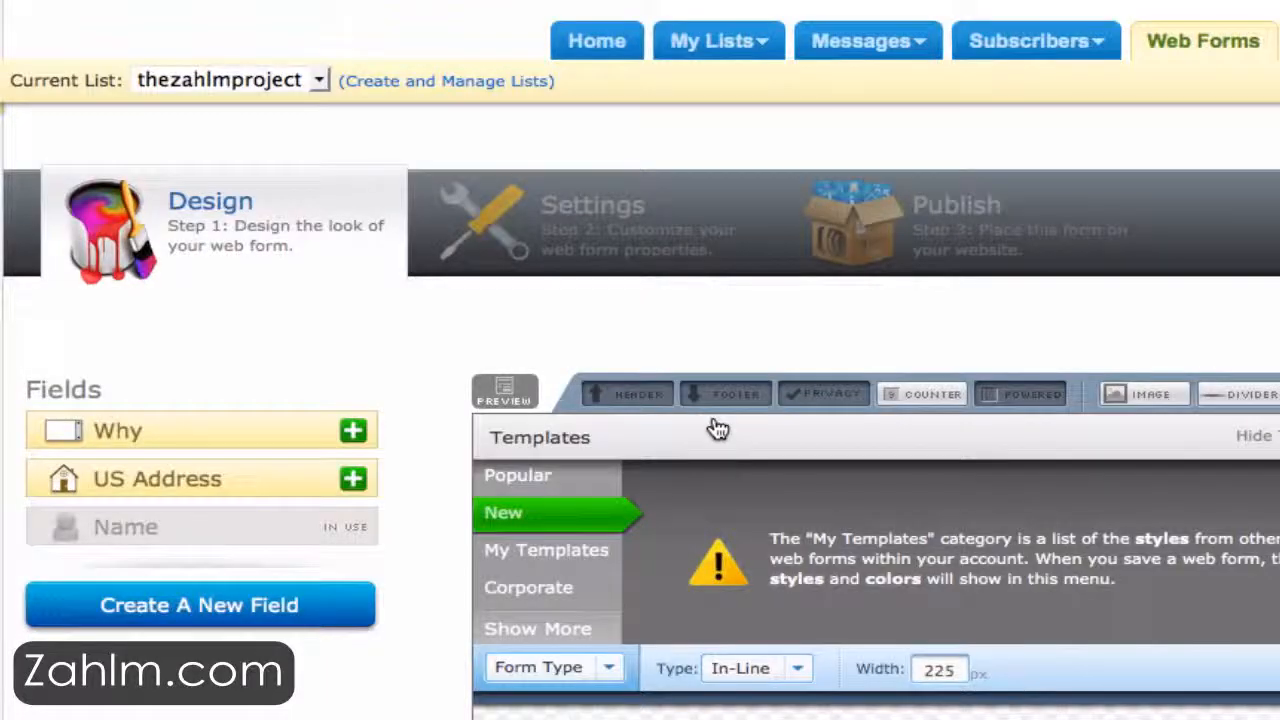
scroll(640, 400, down, 3)
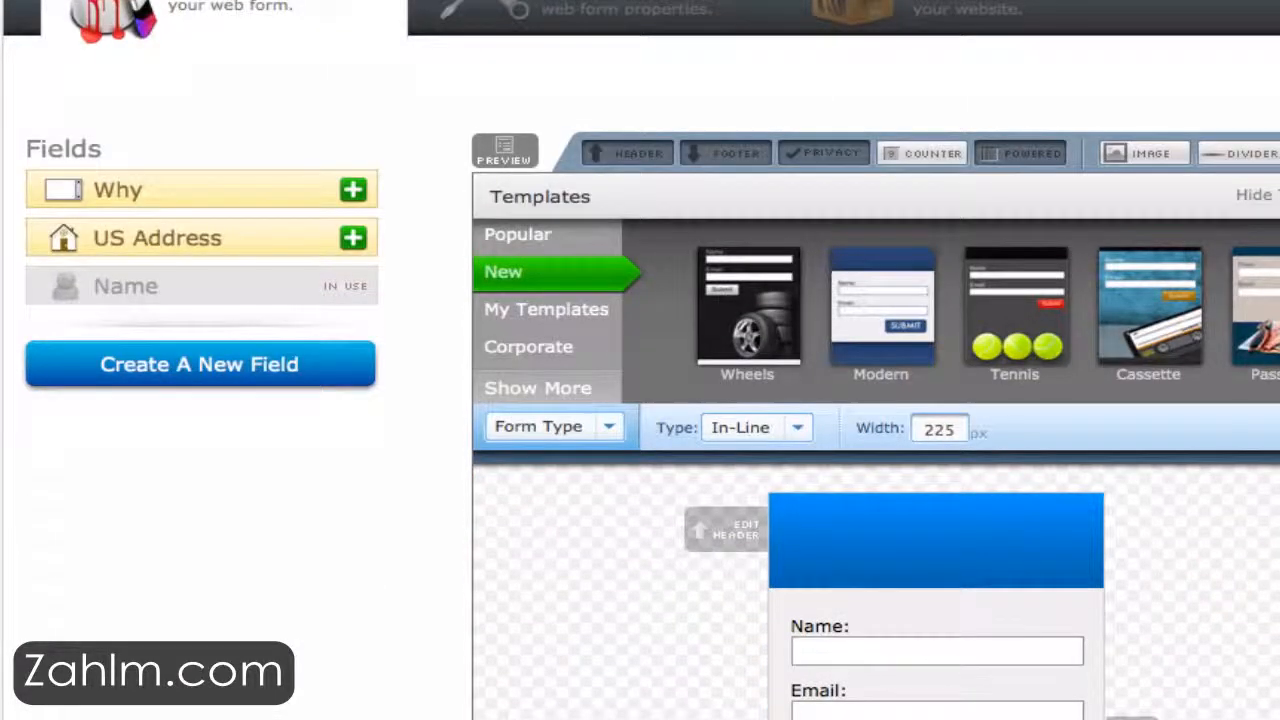
scroll(640, 400, down, 2)
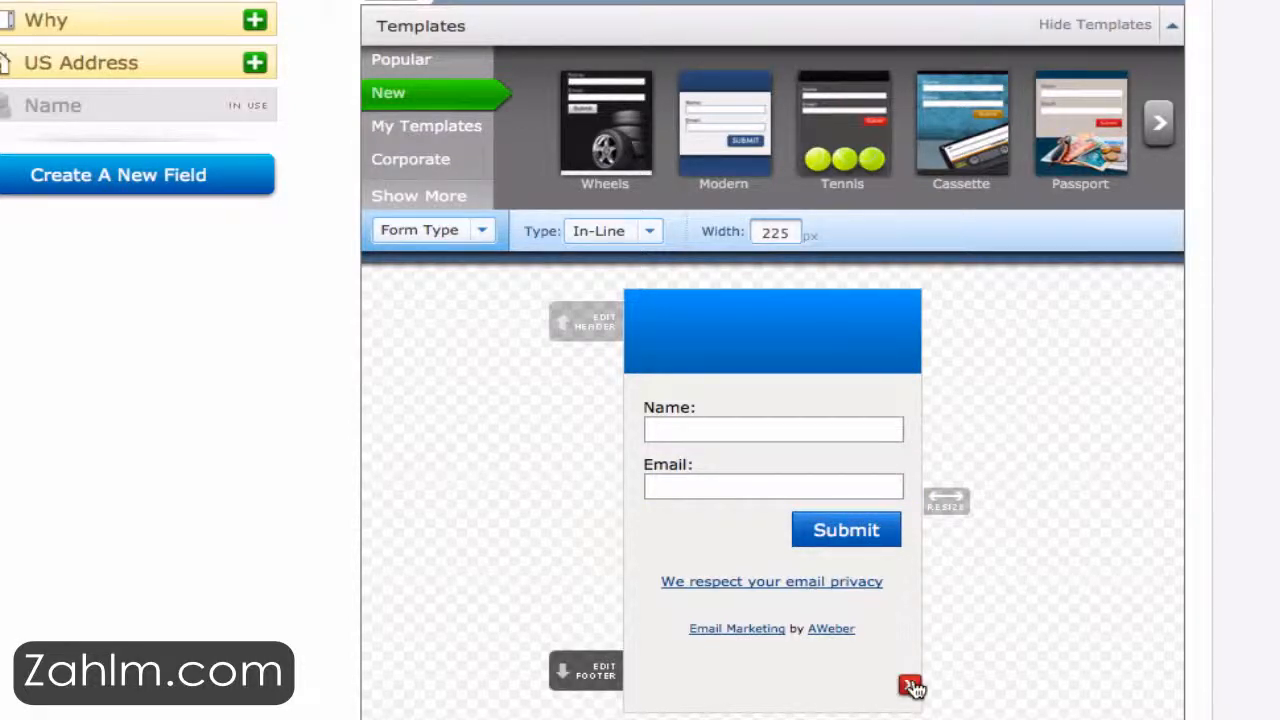
click(912, 687)
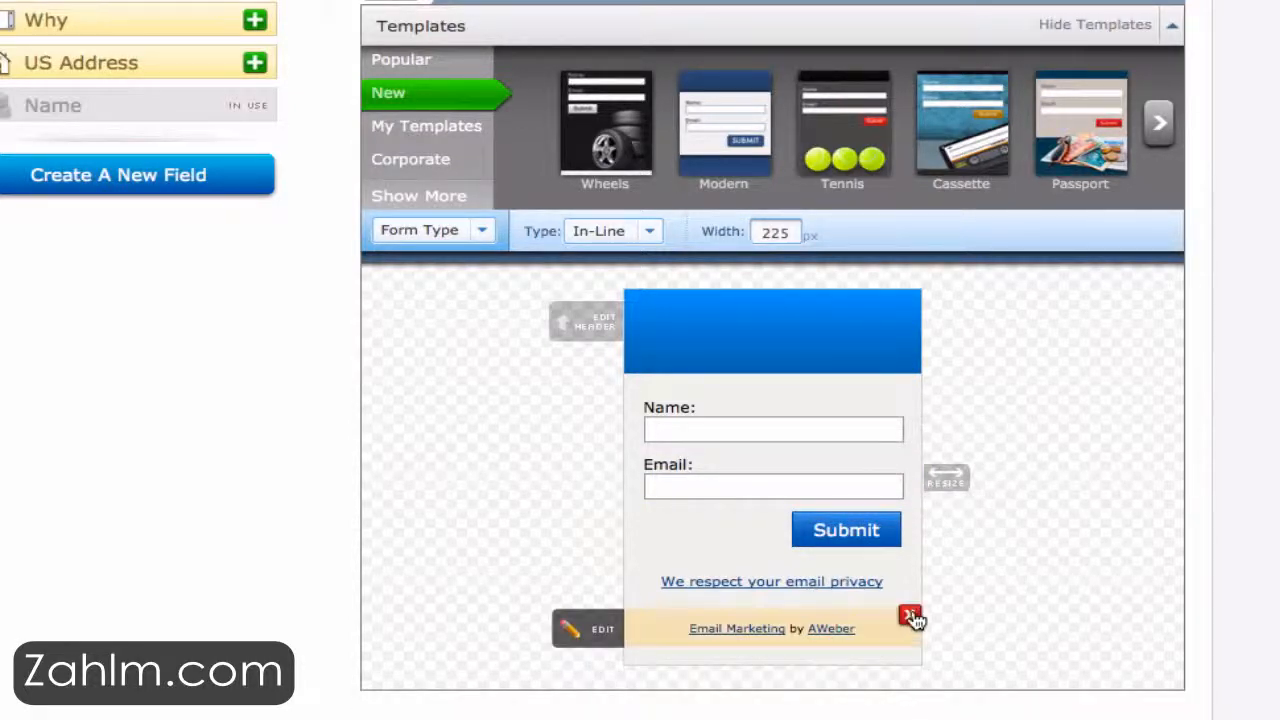
click(911, 616)
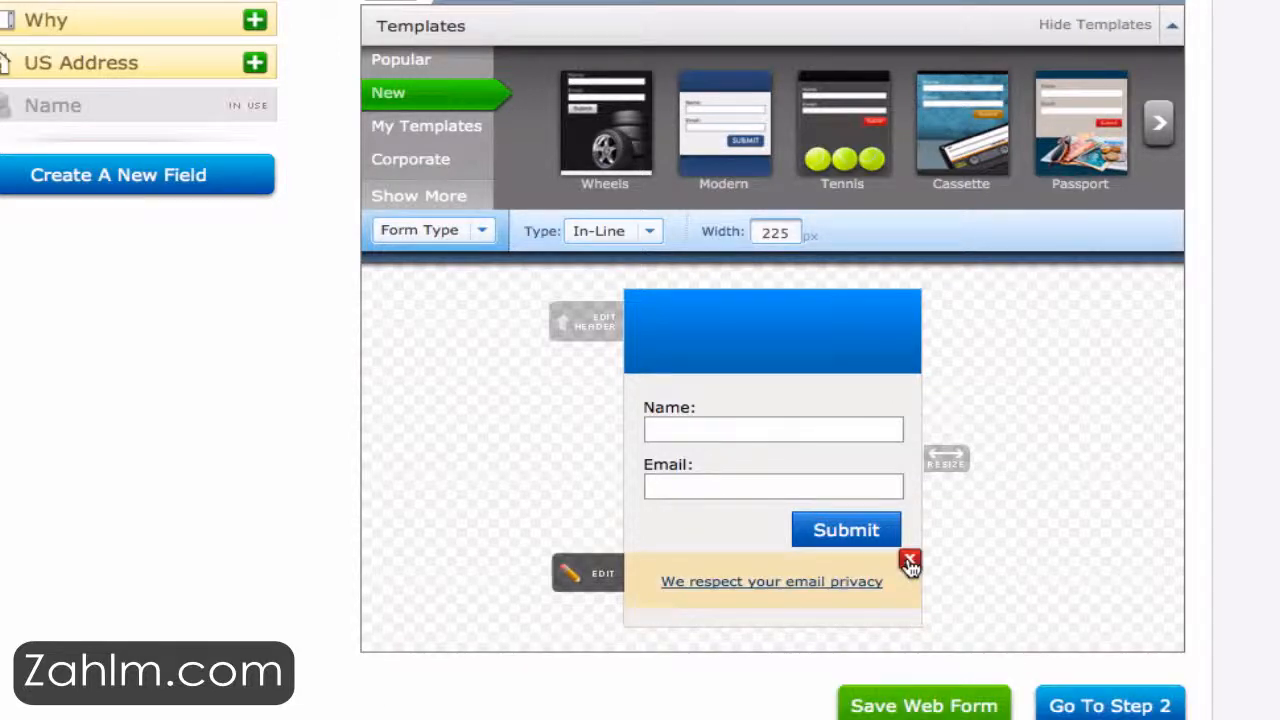
click(909, 561)
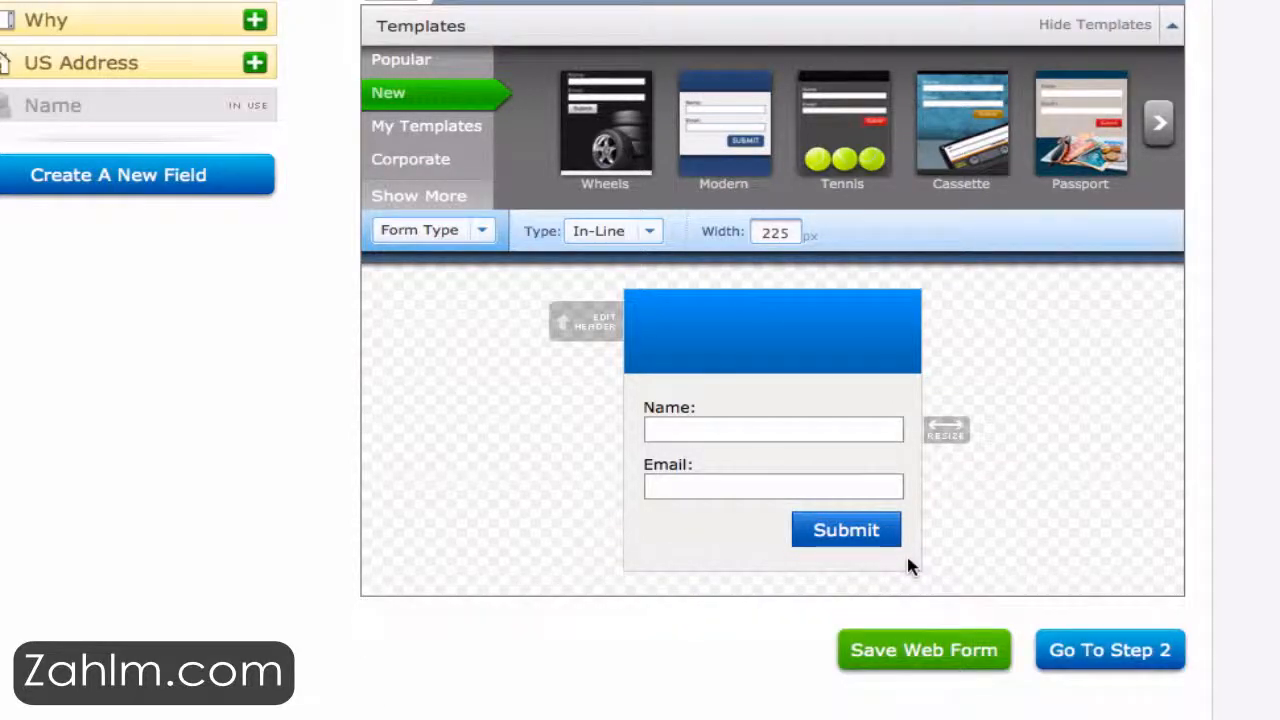
Step: Set the form's header text to "Get my email updates" and save it
click(808, 337)
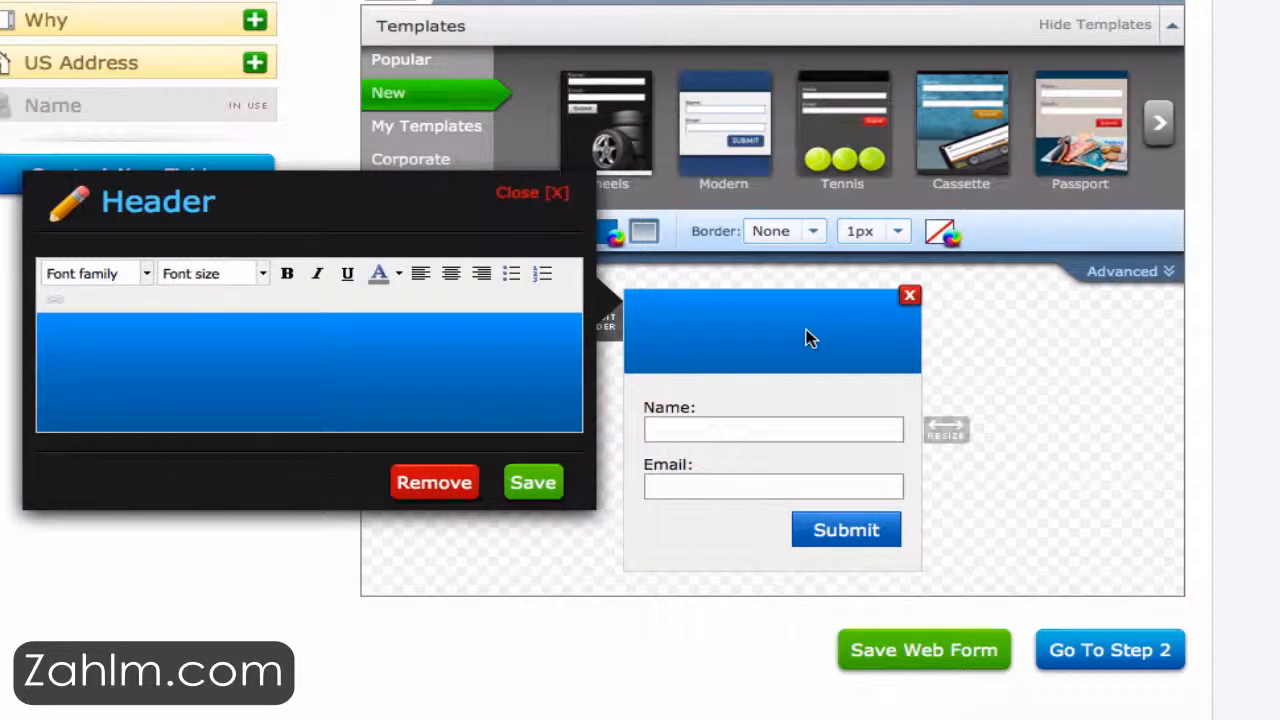
click(366, 382)
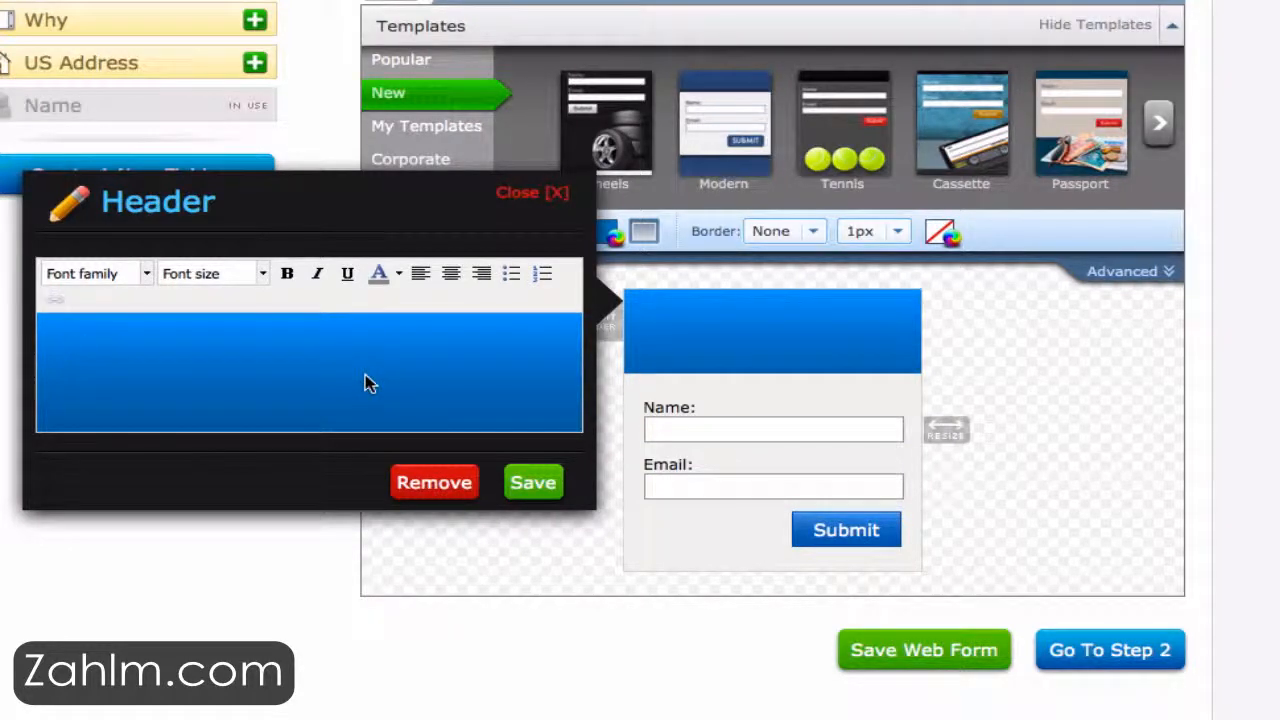
text(Get my)
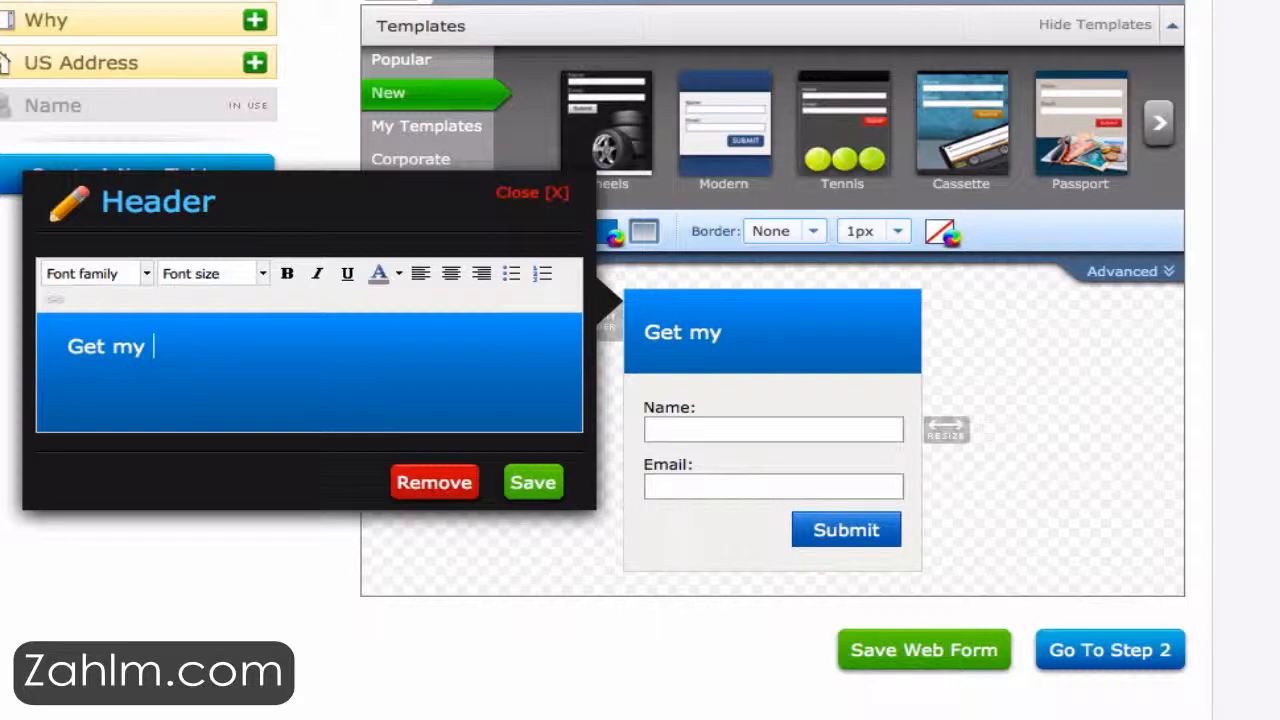
text( email updates)
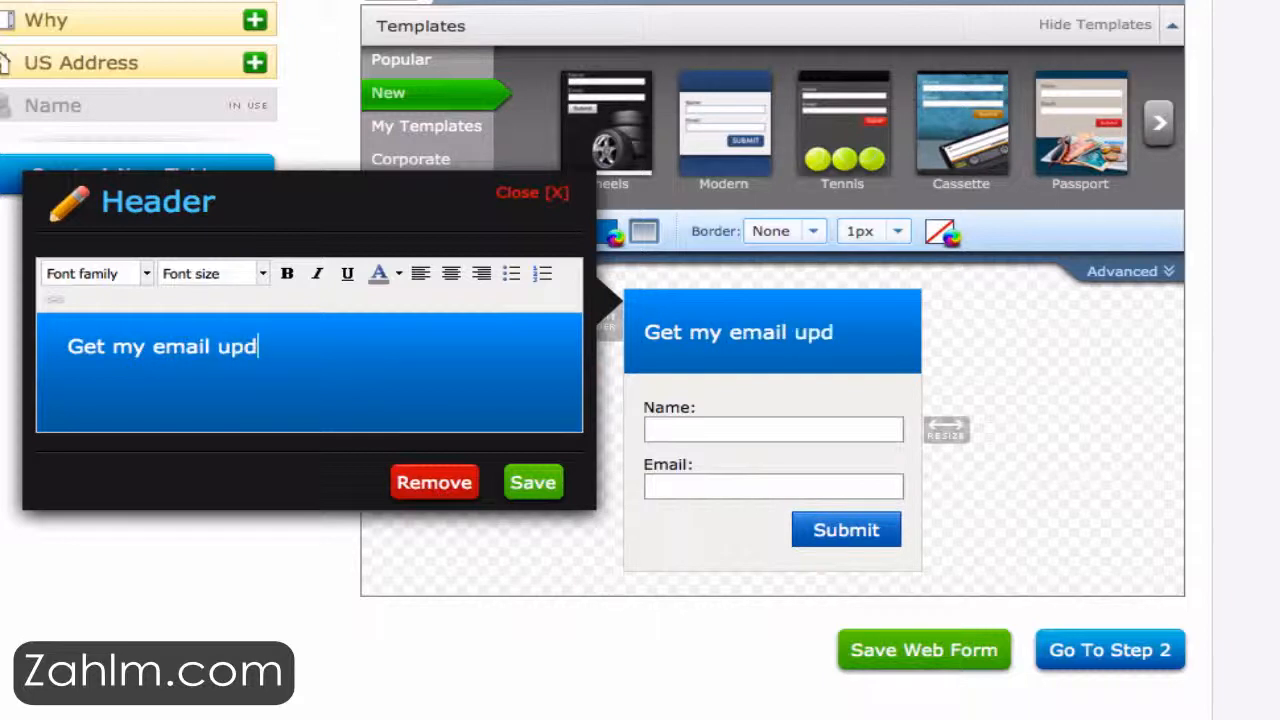
click(520, 490)
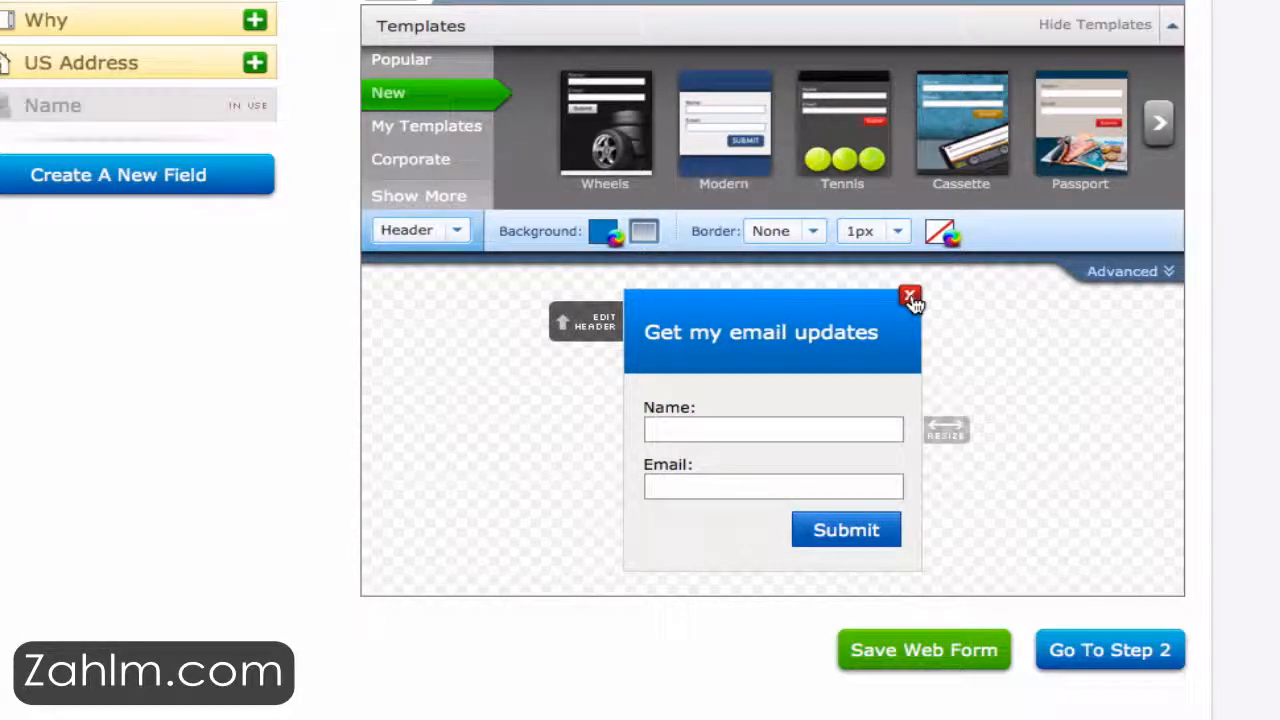
Step: Remove the header from the form and widen the form to about 254 px
click(909, 295)
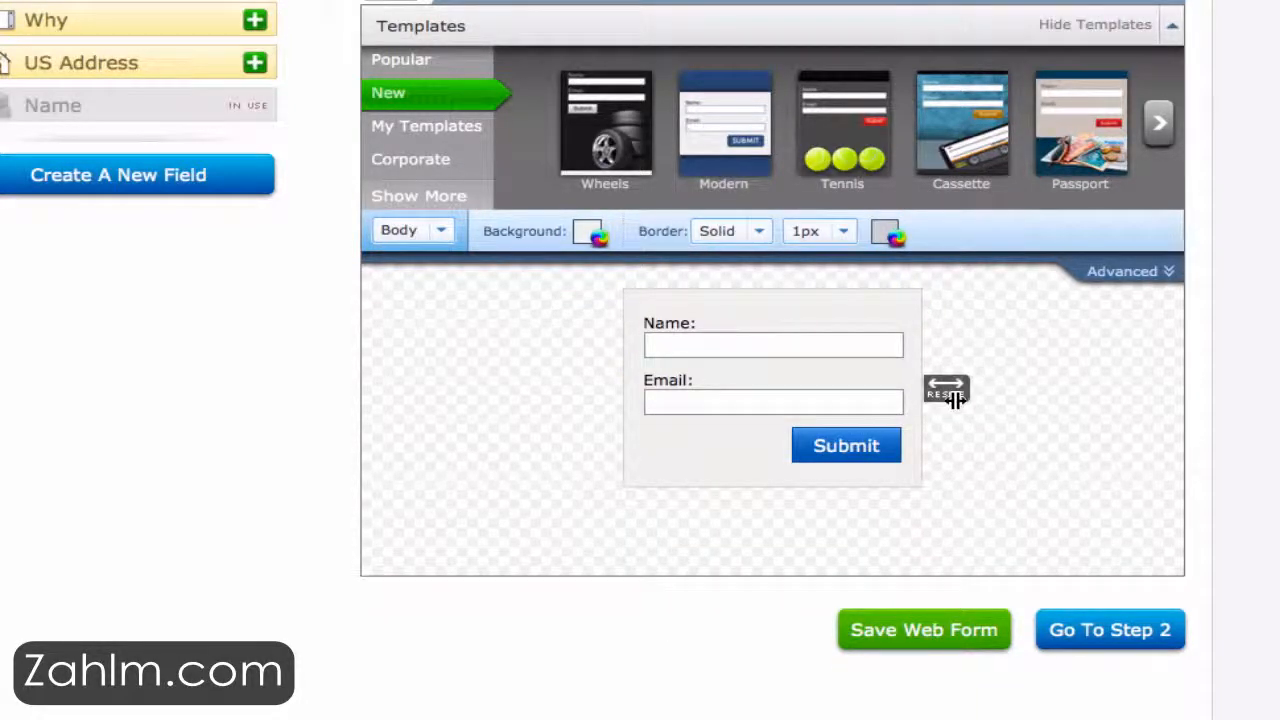
drag(946, 391, 994, 400)
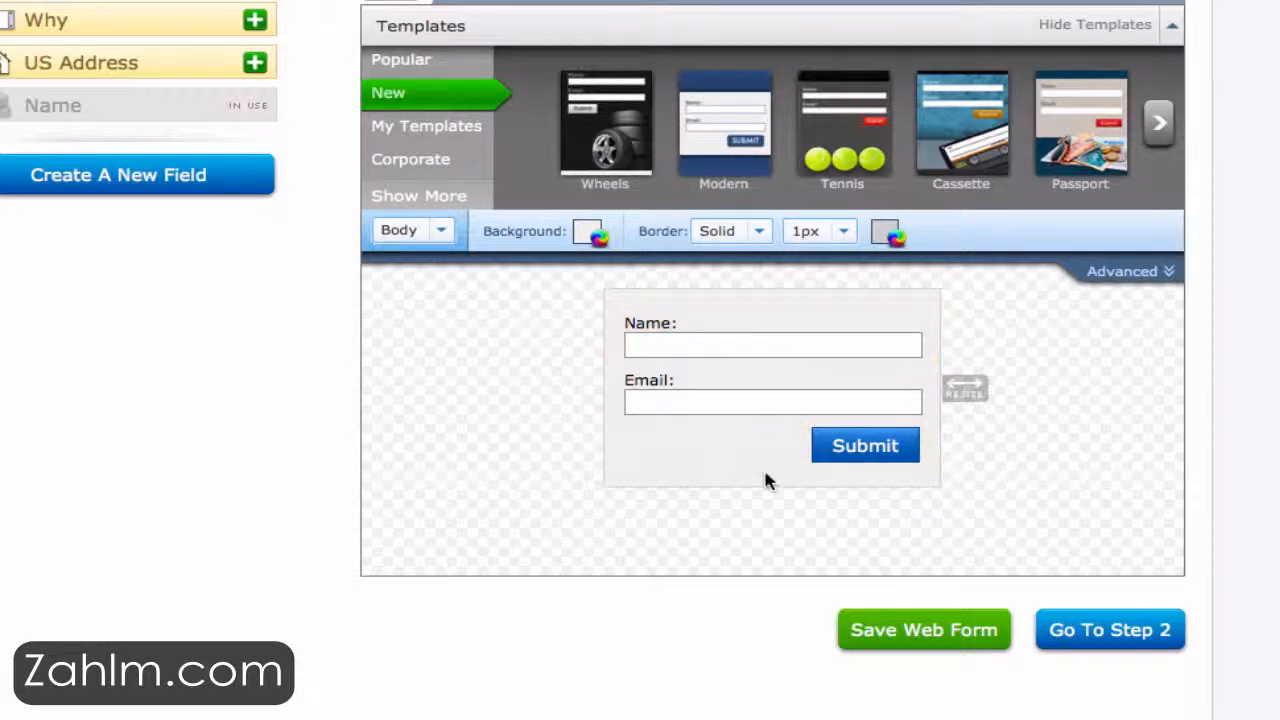
Step: Open the text settings of the form's Submit button and close them without changes
click(860, 449)
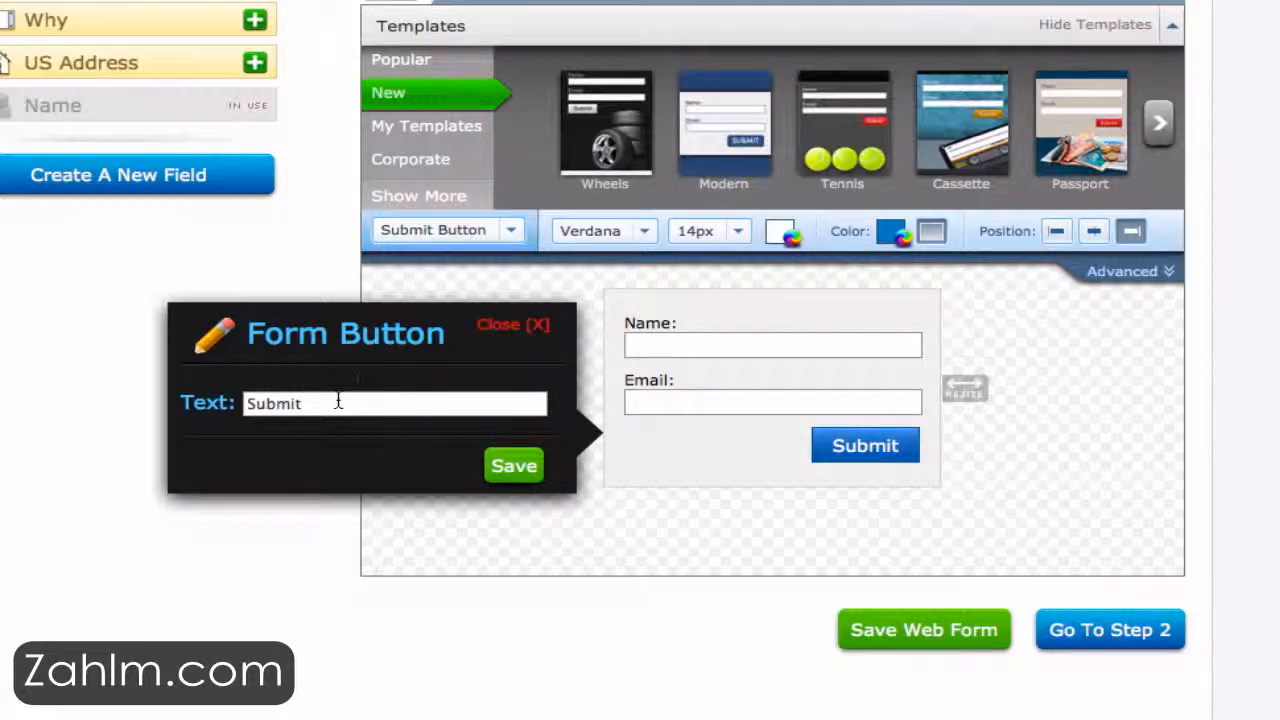
click(505, 324)
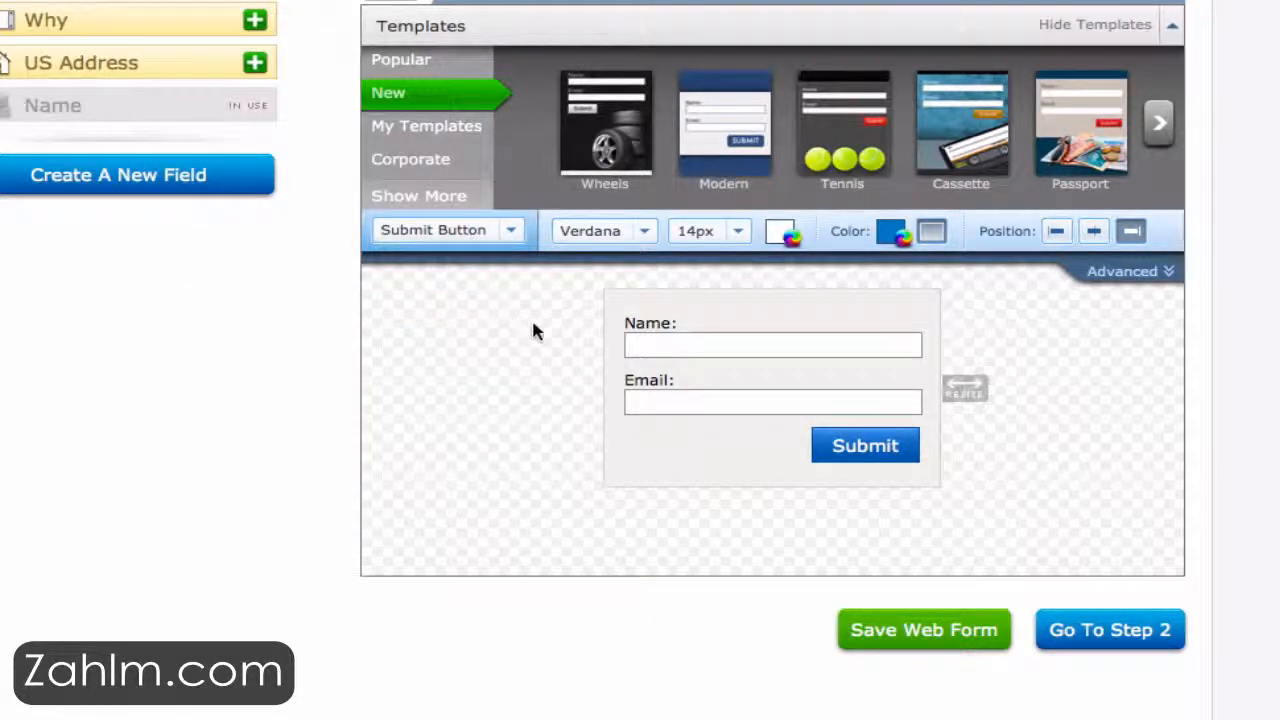
Step: Set the form body's background colour to ffffff
click(517, 236)
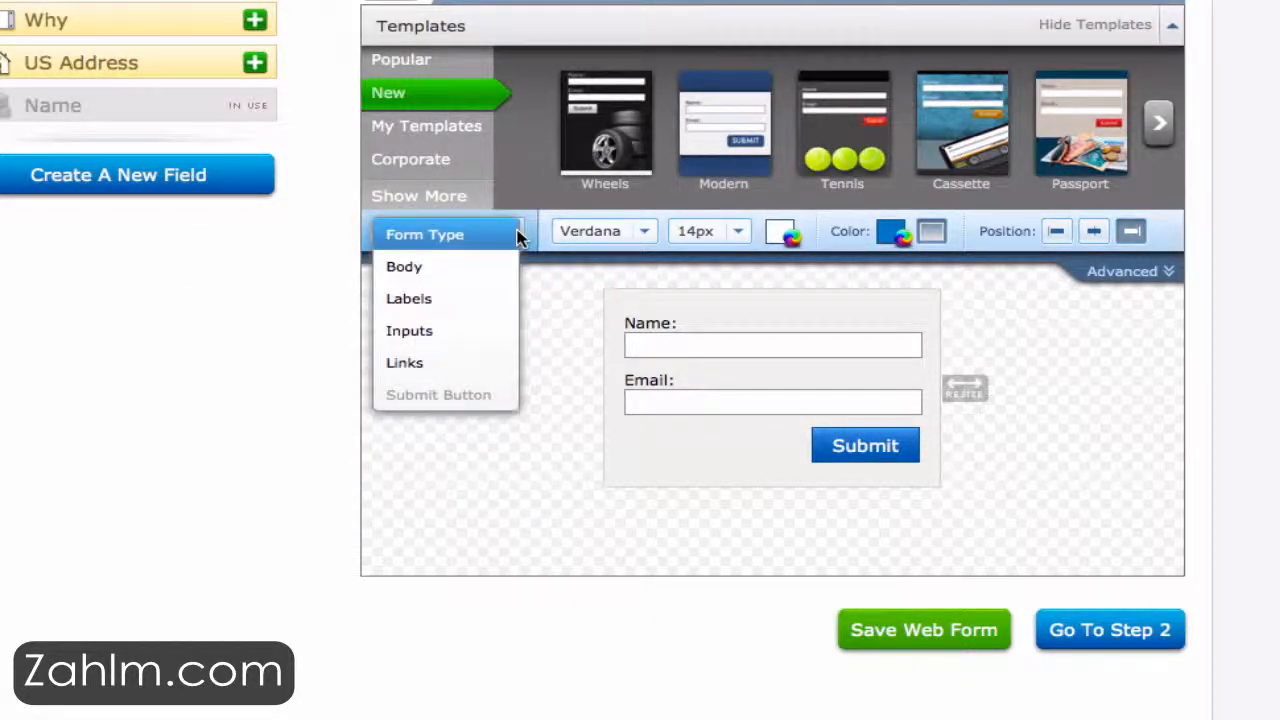
click(479, 276)
click(588, 237)
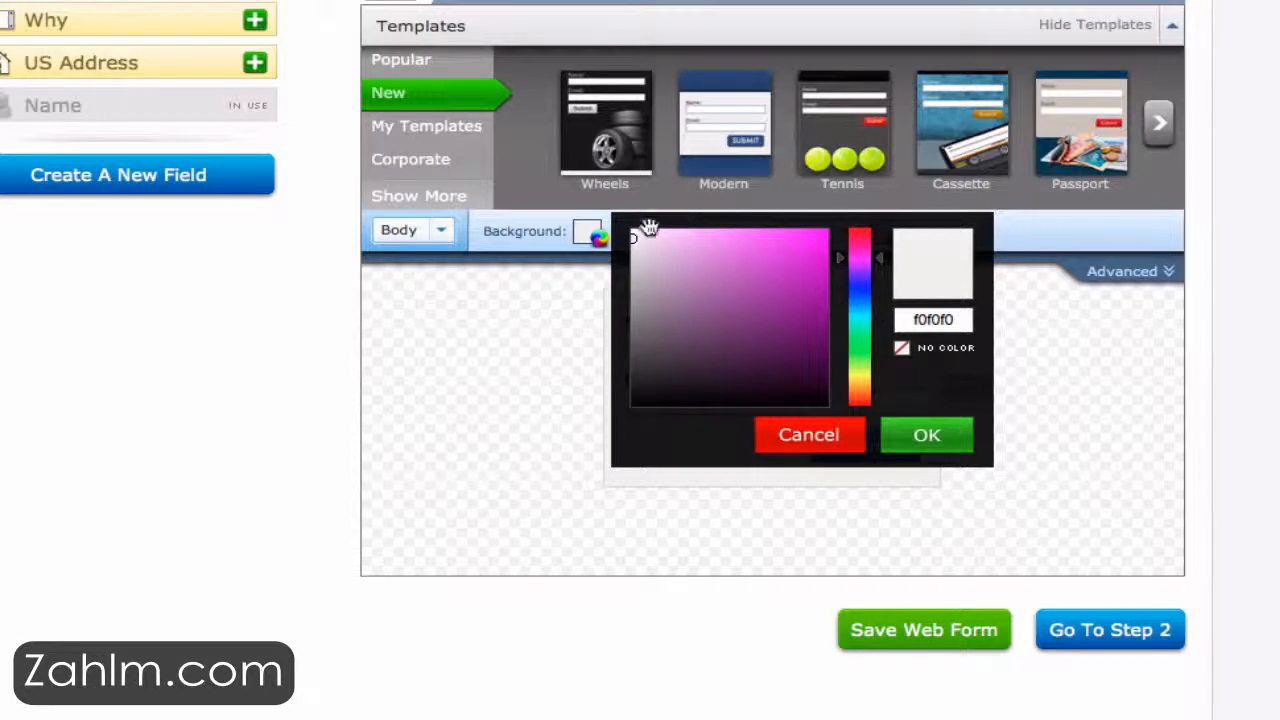
click(634, 232)
drag(955, 320, 860, 315)
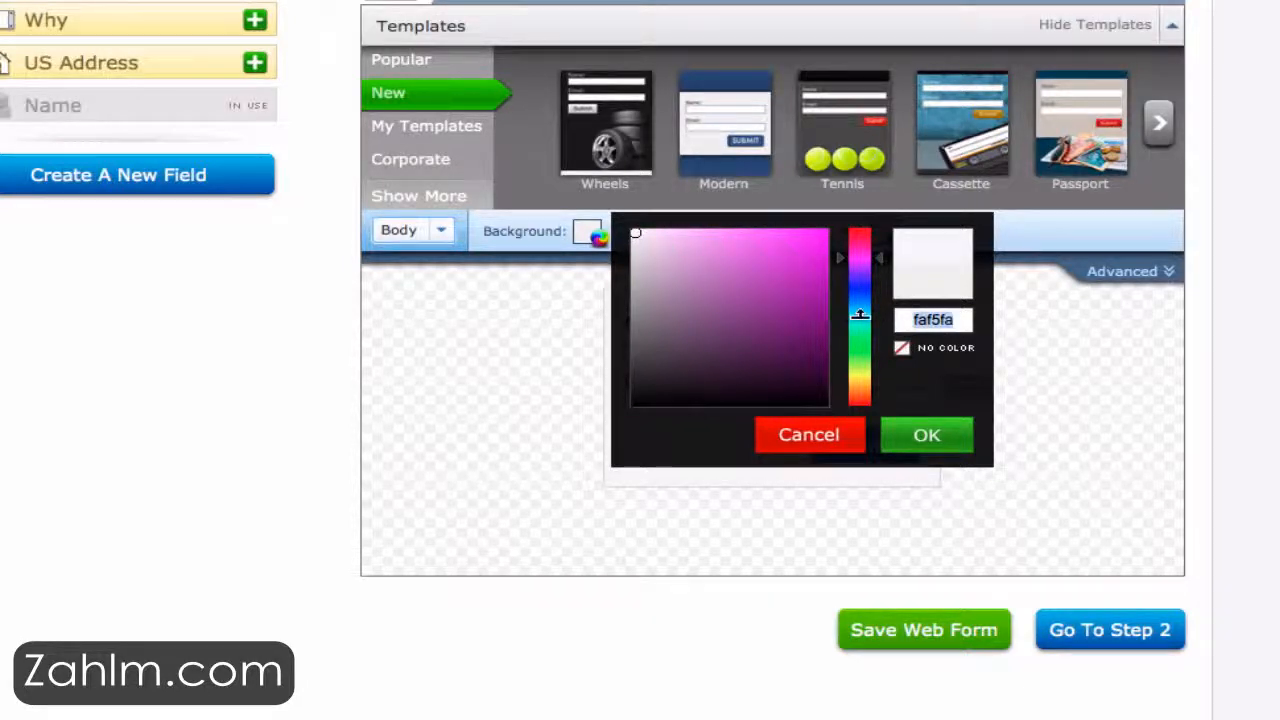
text(ffffff)
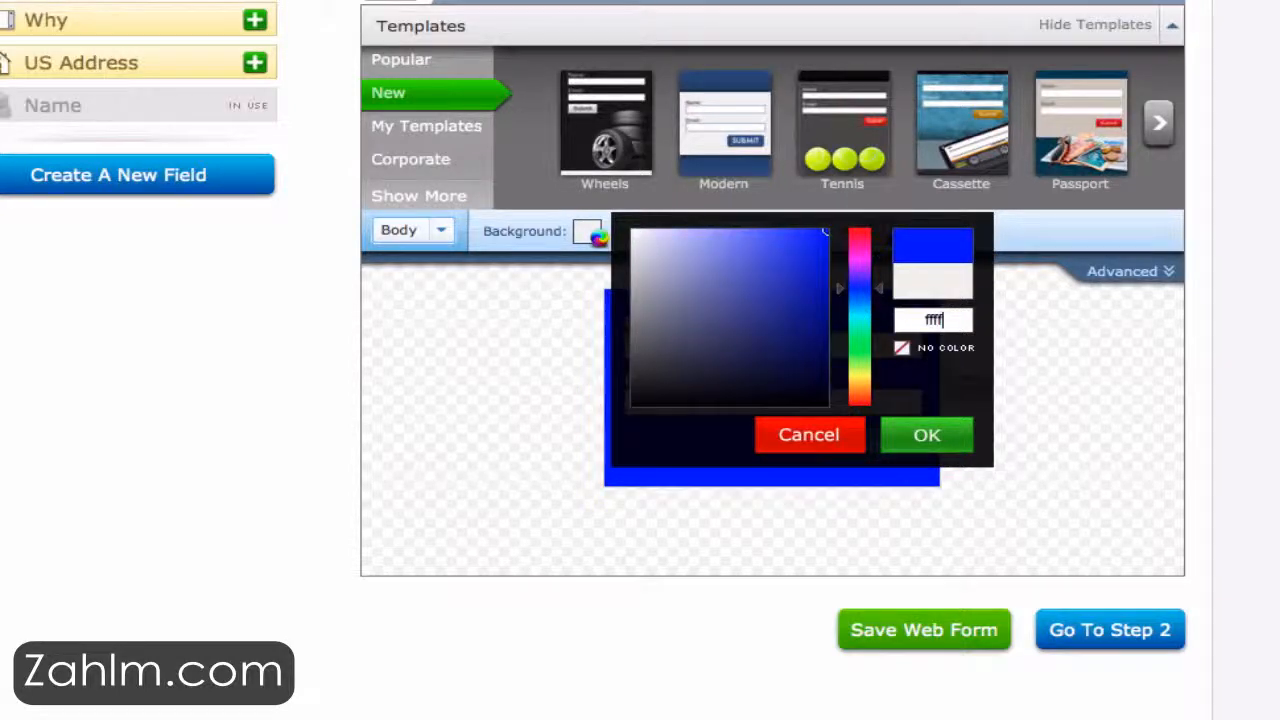
click(924, 437)
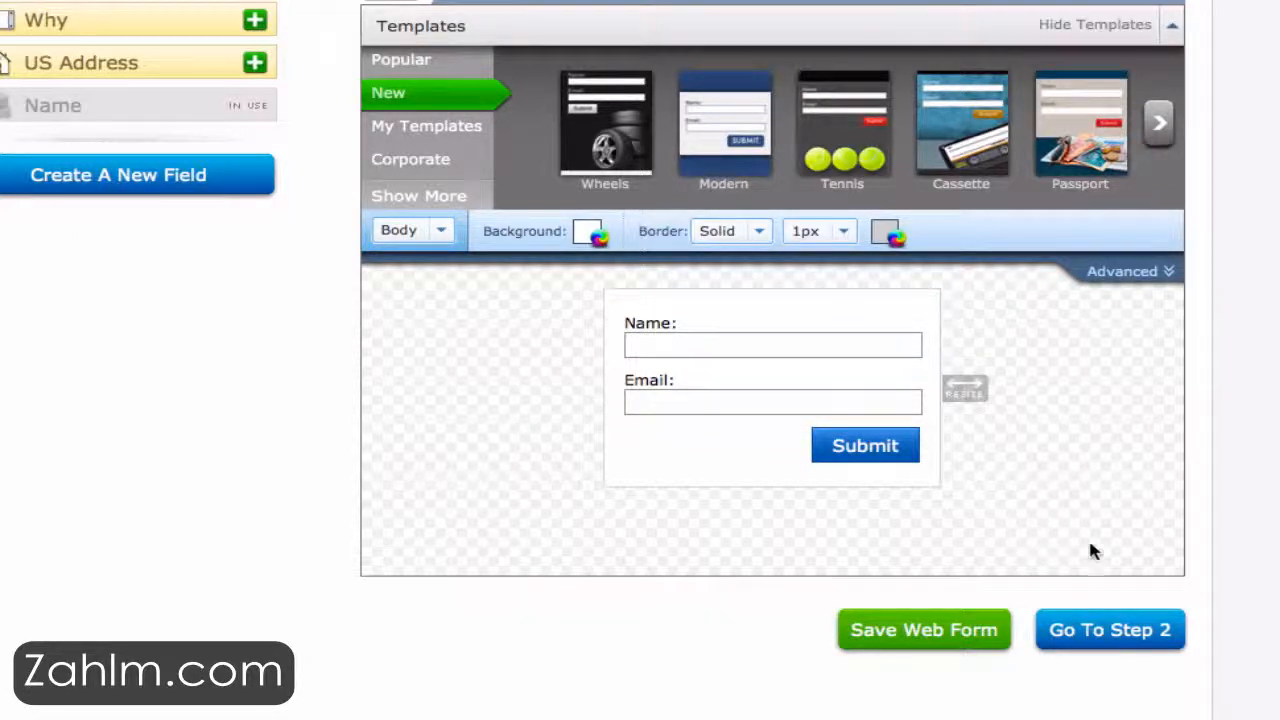
Step: Review the form's basic settings, keep the defaults, proceed to publishing and save the web form
click(1140, 628)
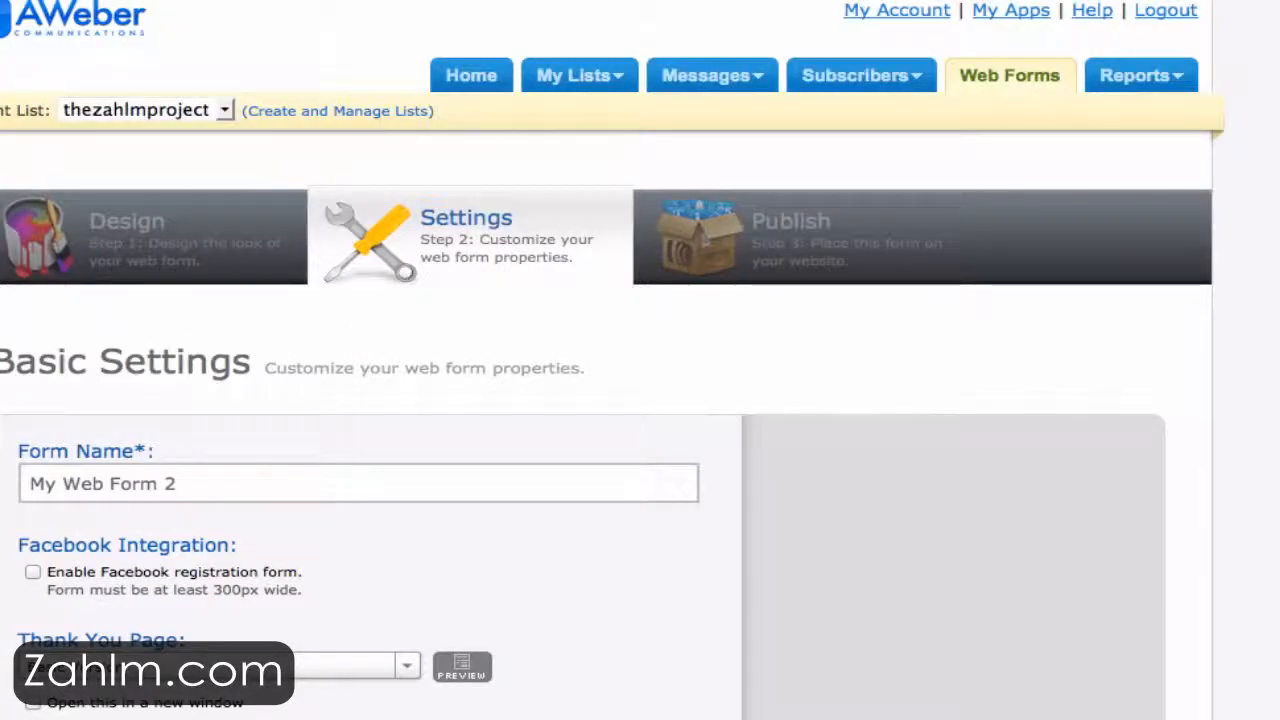
scroll(640, 400, down, 3)
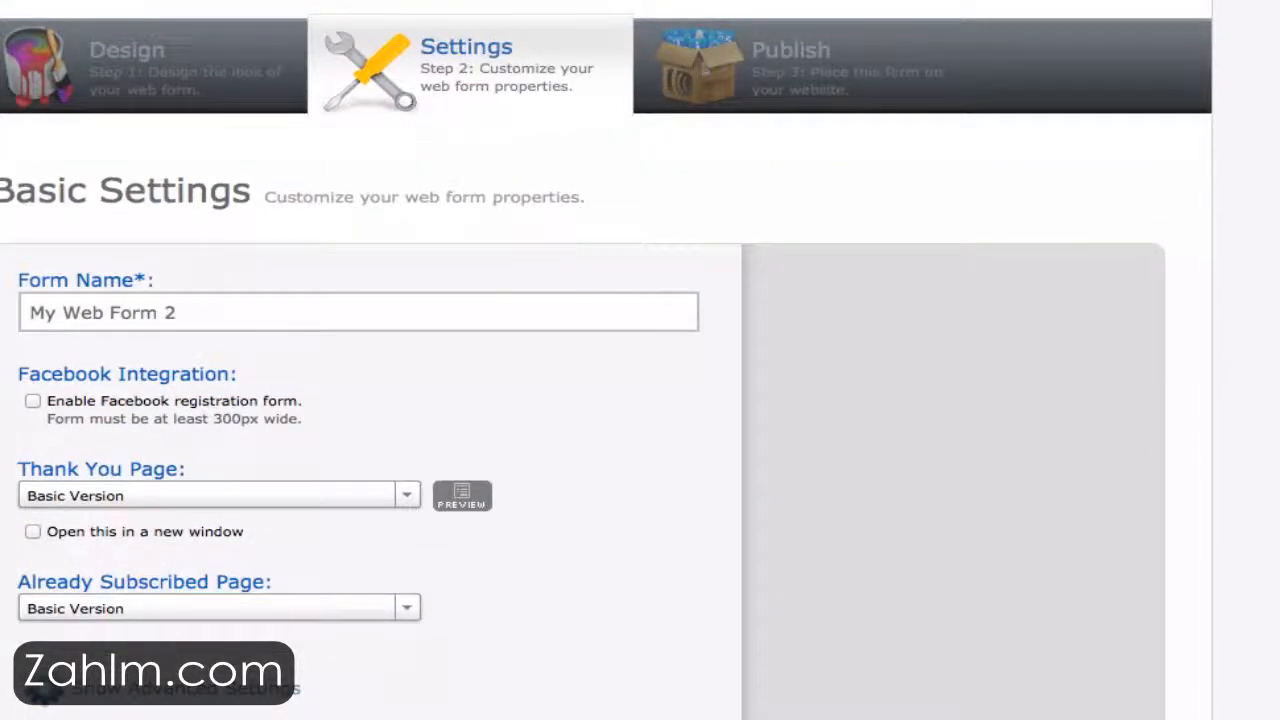
click(246, 323)
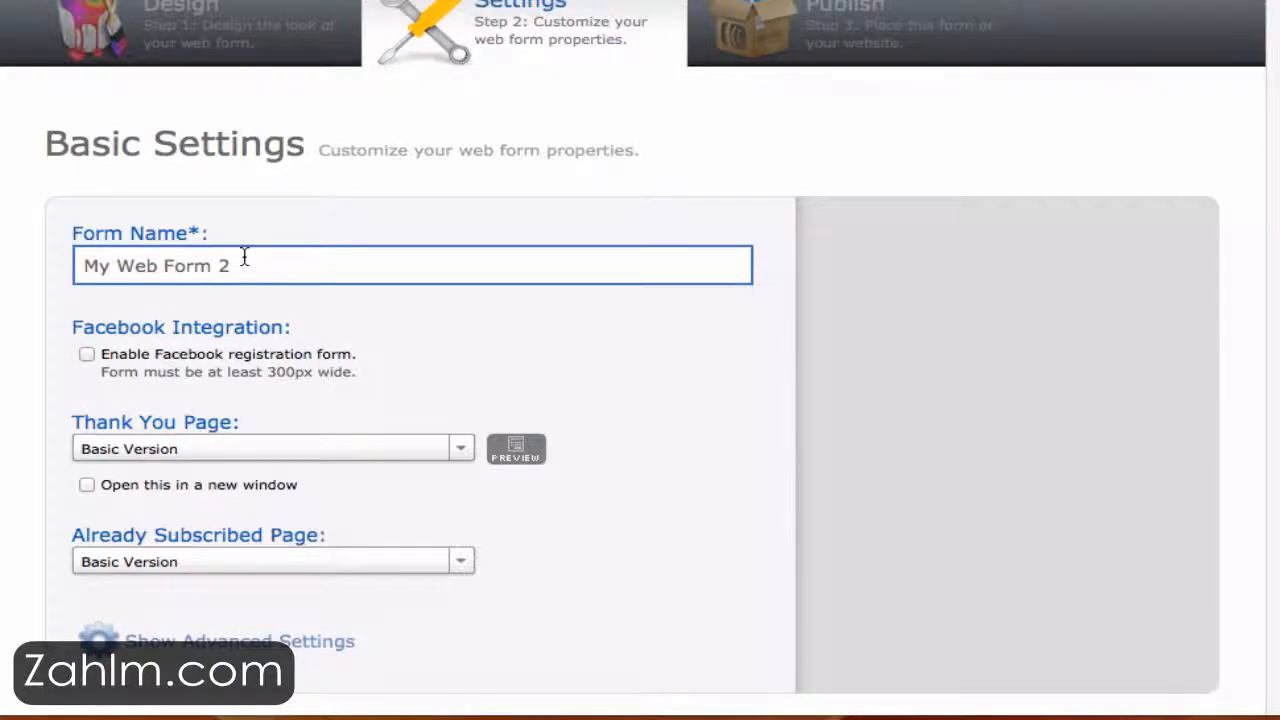
click(322, 354)
scroll(322, 354, down, 1)
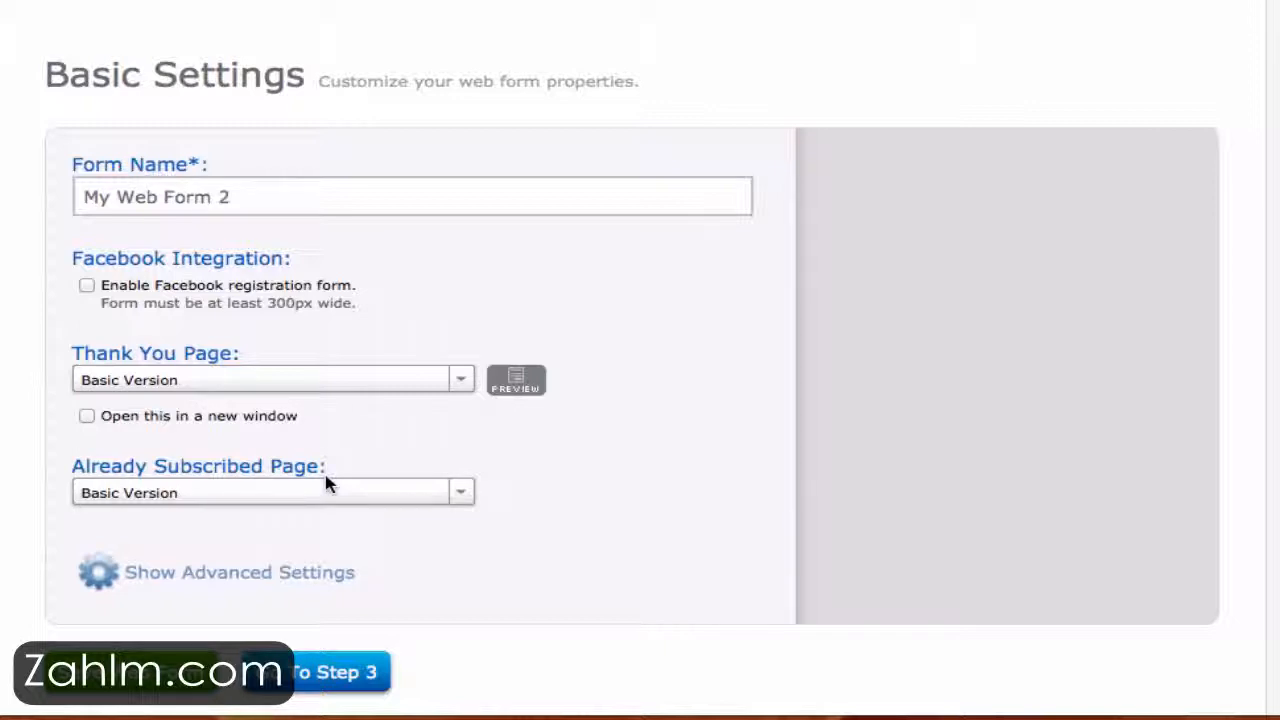
scroll(399, 530, down, 2)
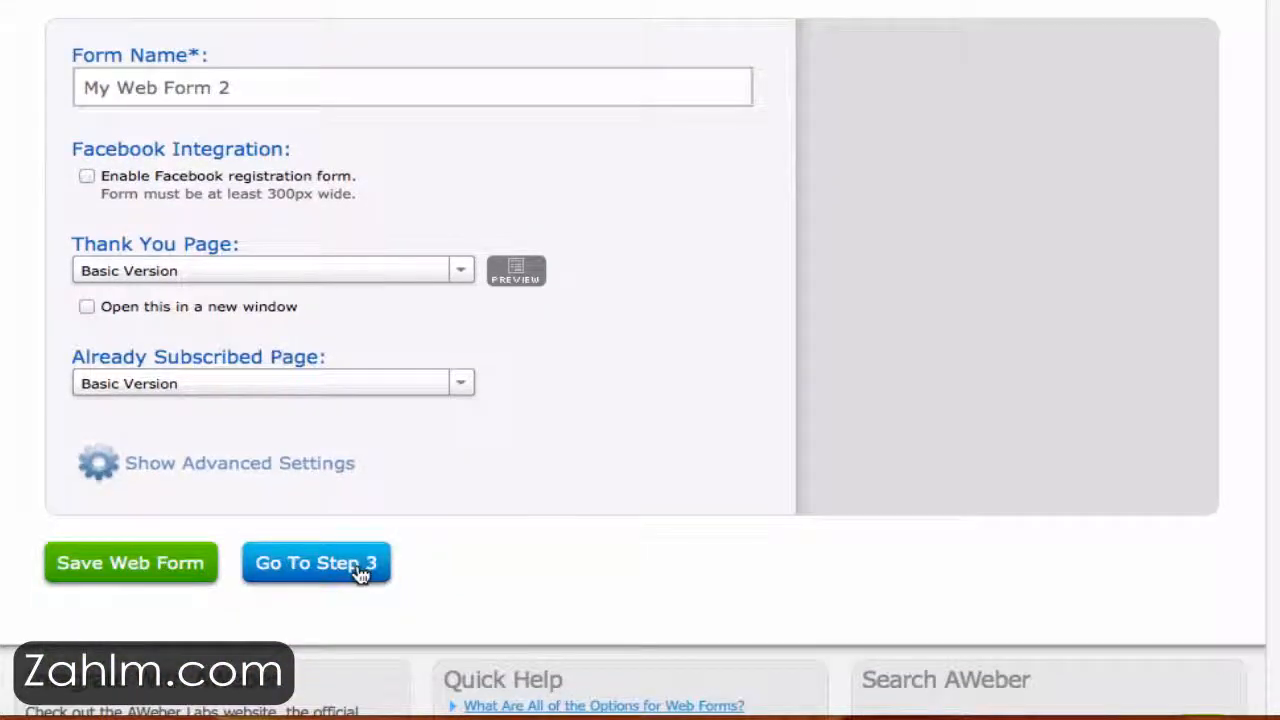
click(360, 565)
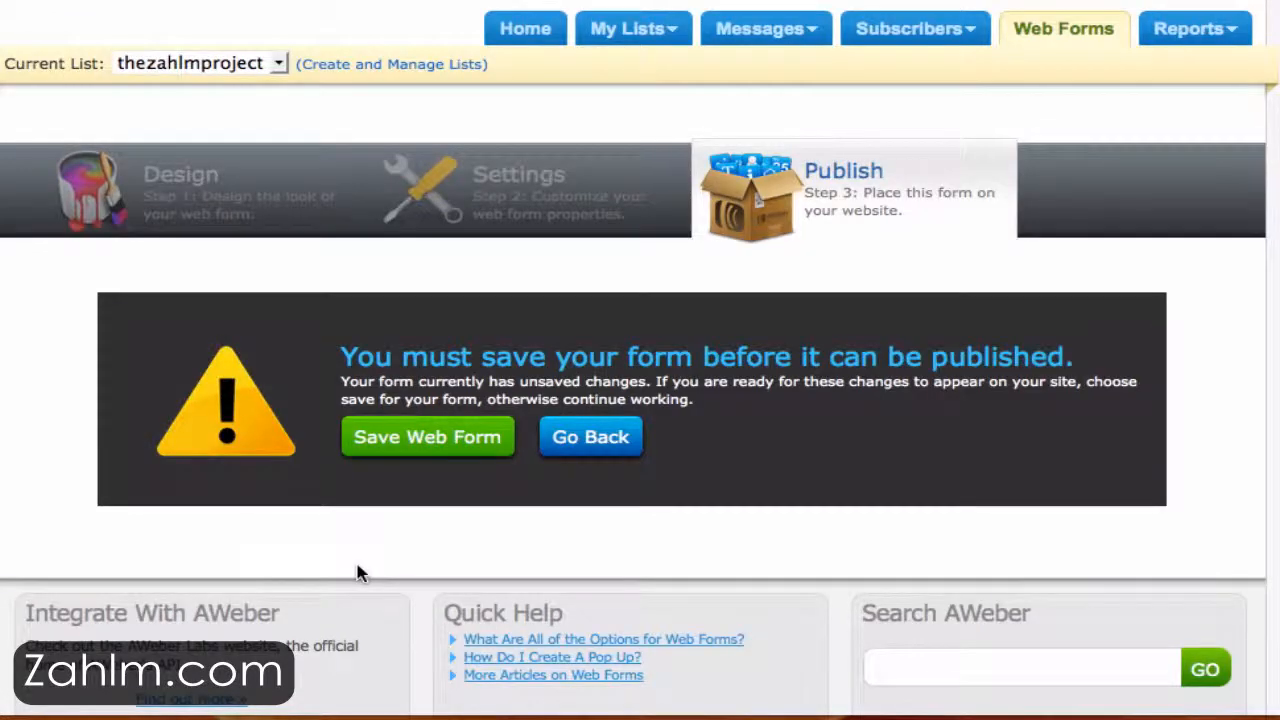
click(446, 437)
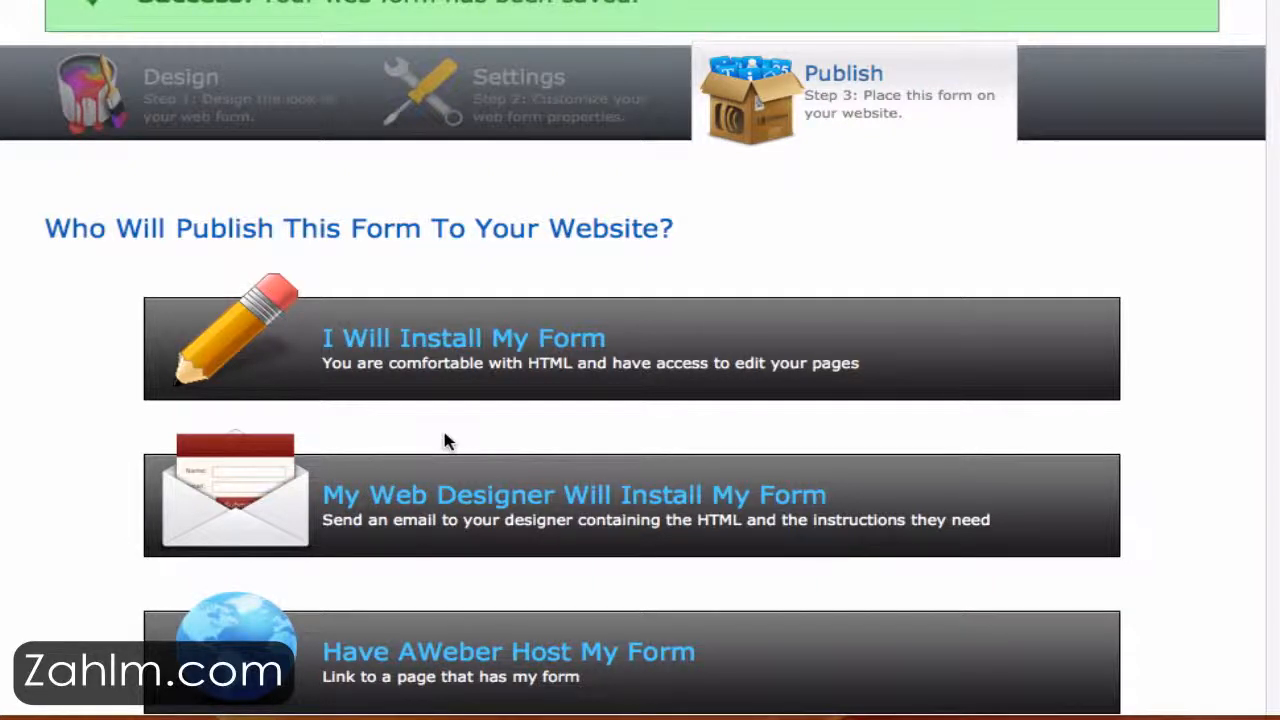
Step: Choose to install the form yourself and select the JavaScript snippet's code
scroll(1243, 371, down, 3)
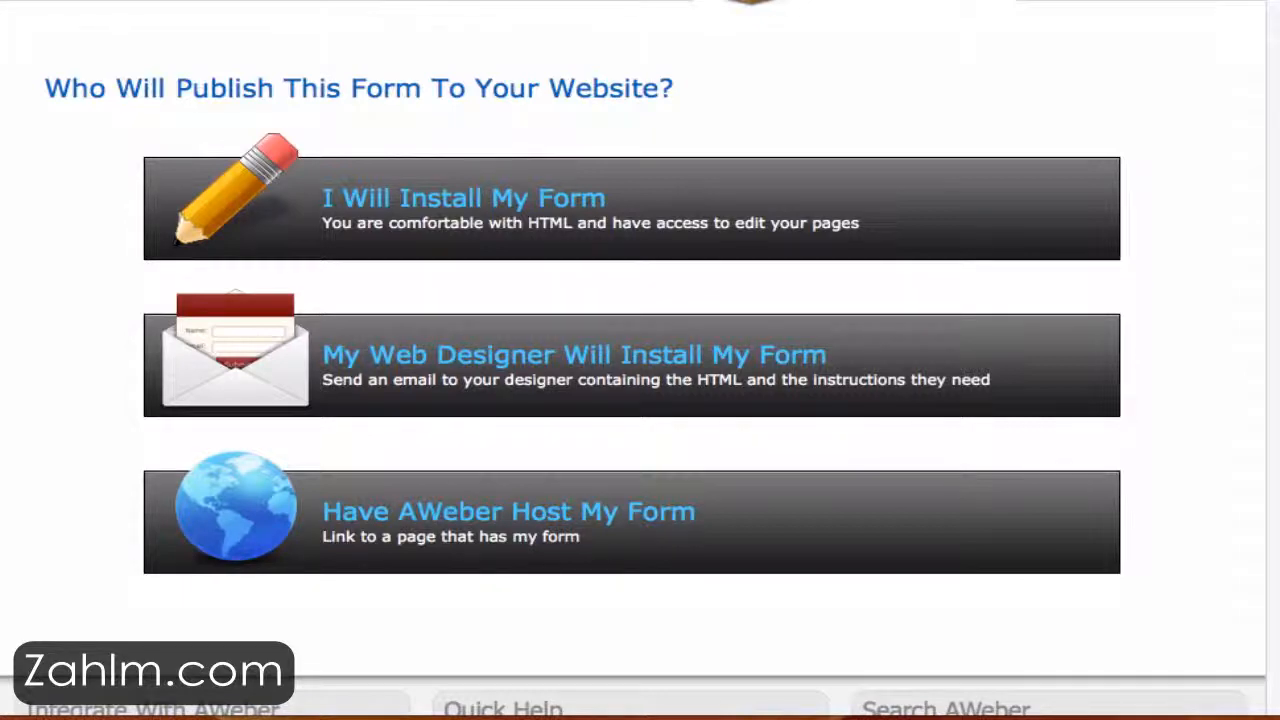
click(810, 233)
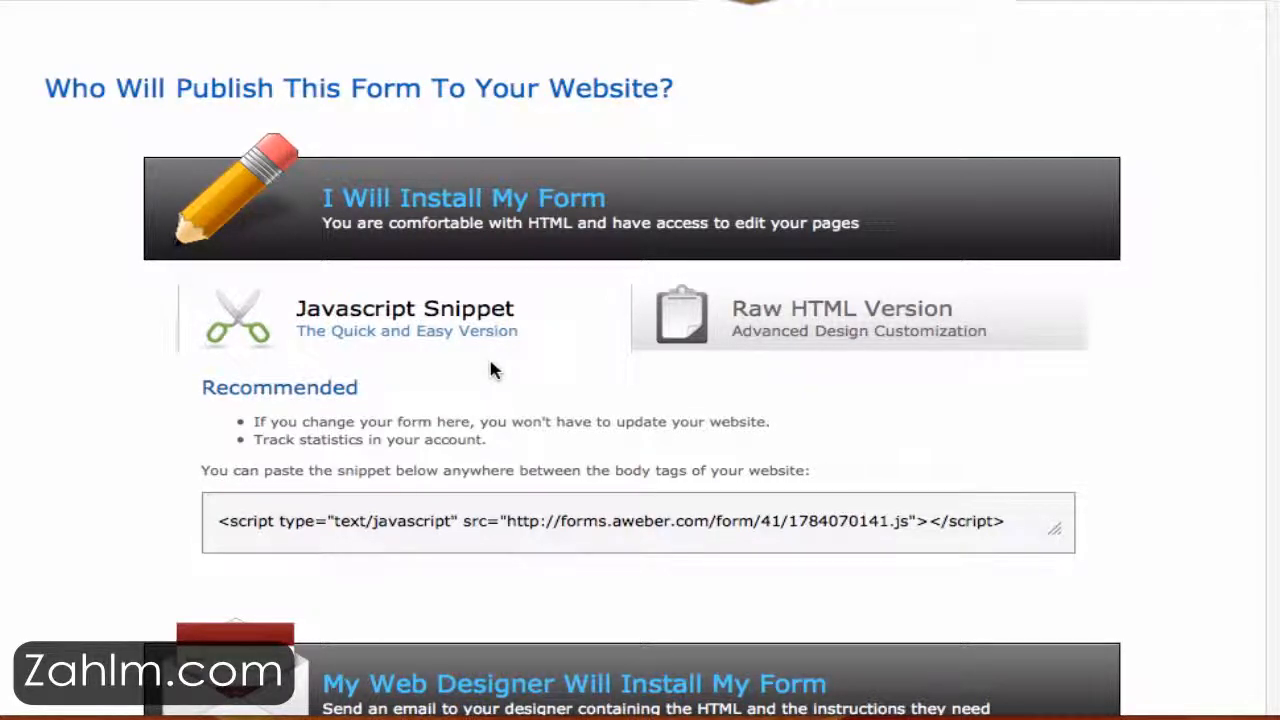
click(766, 531)
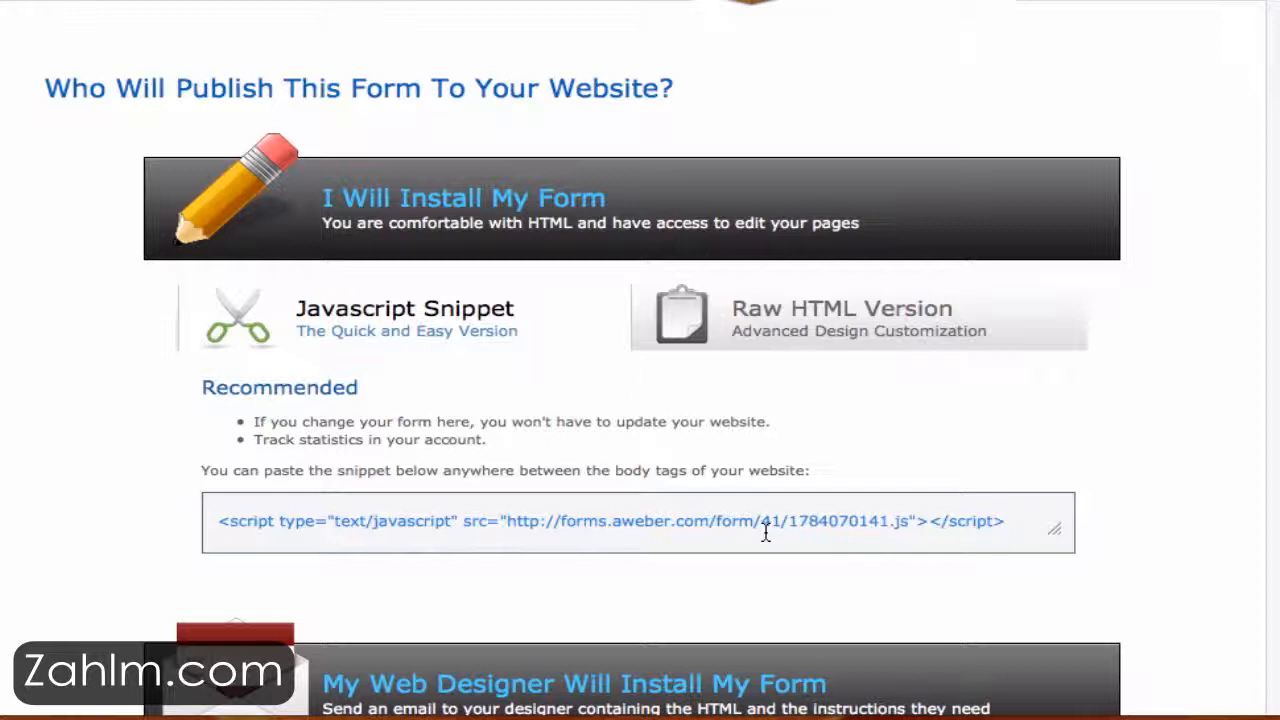
Step: Switch to the raw HTML version of the form, select its code and look through it from beginning to end
click(908, 348)
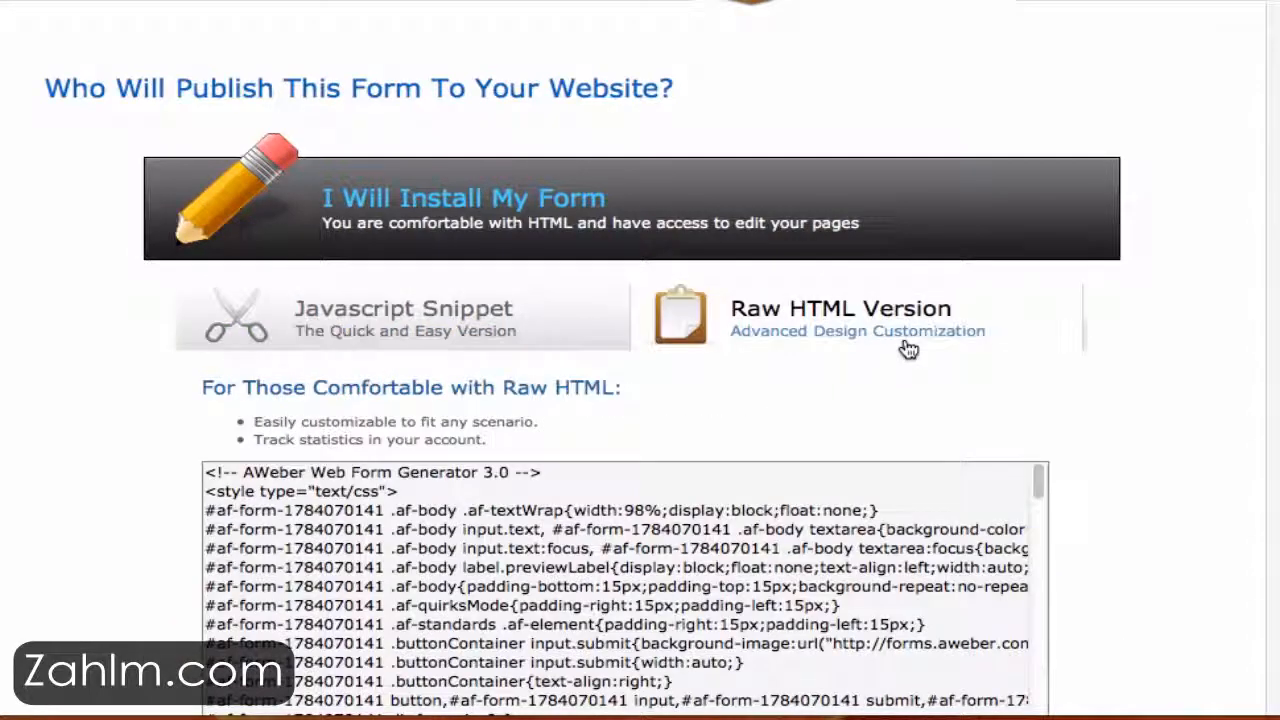
scroll(908, 348, down, 3)
click(836, 432)
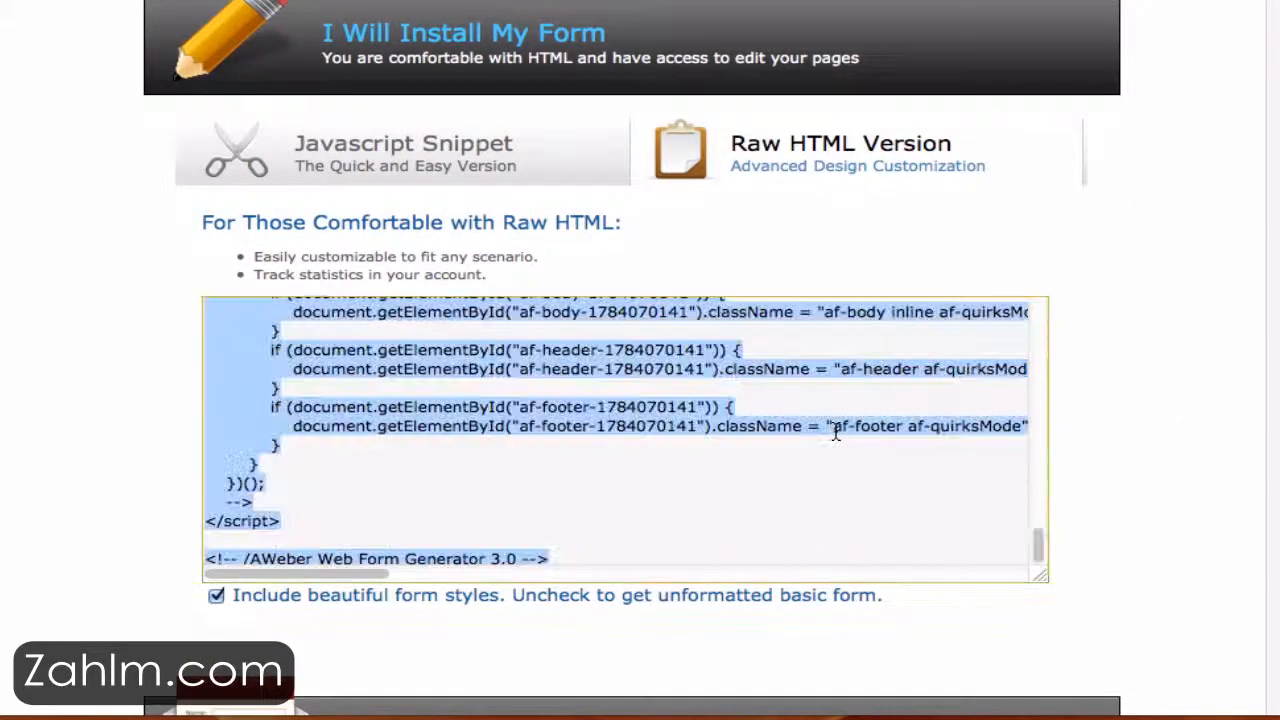
scroll(836, 432, up, 10)
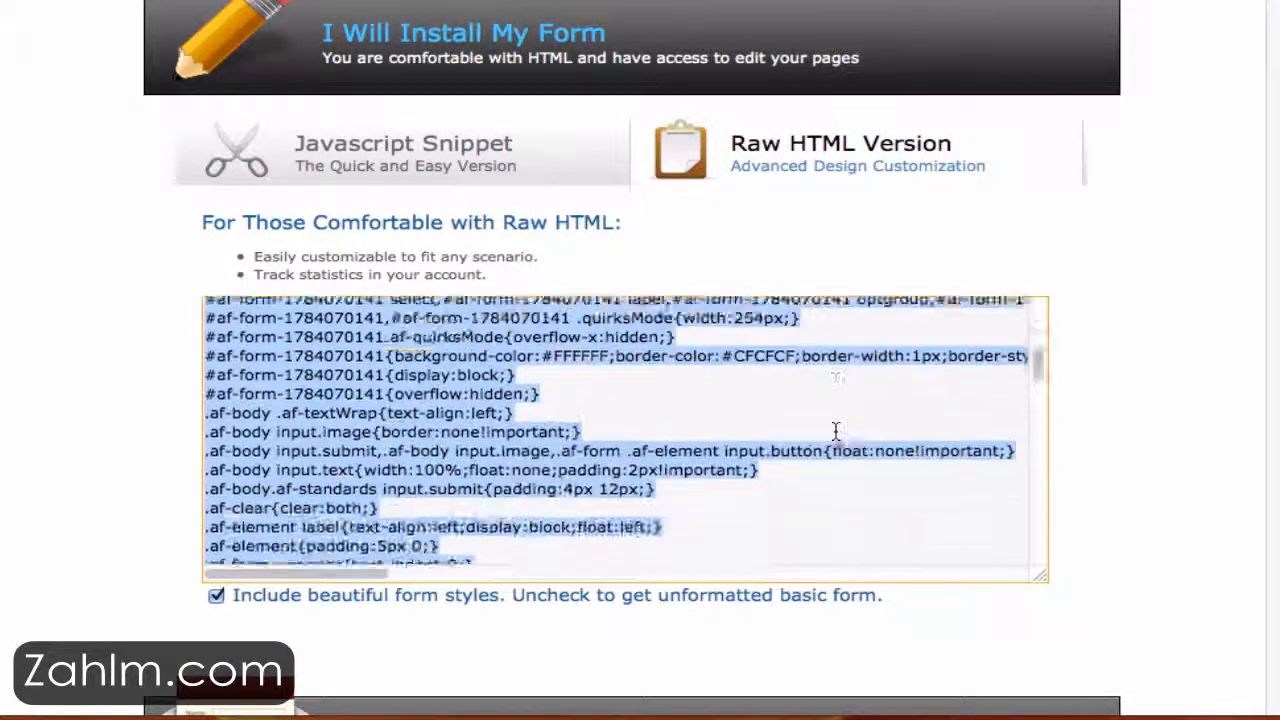
scroll(836, 432, up, 5)
scroll(836, 432, down, 10)
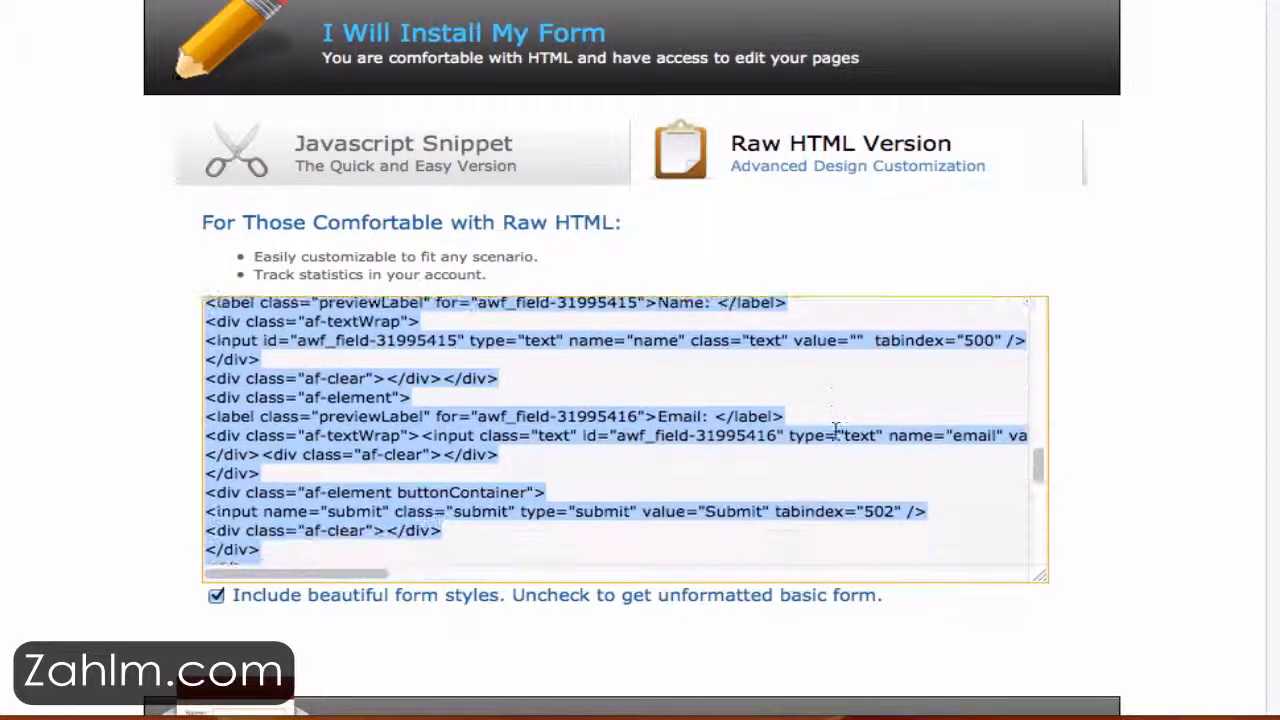
scroll(766, 428, down, 10)
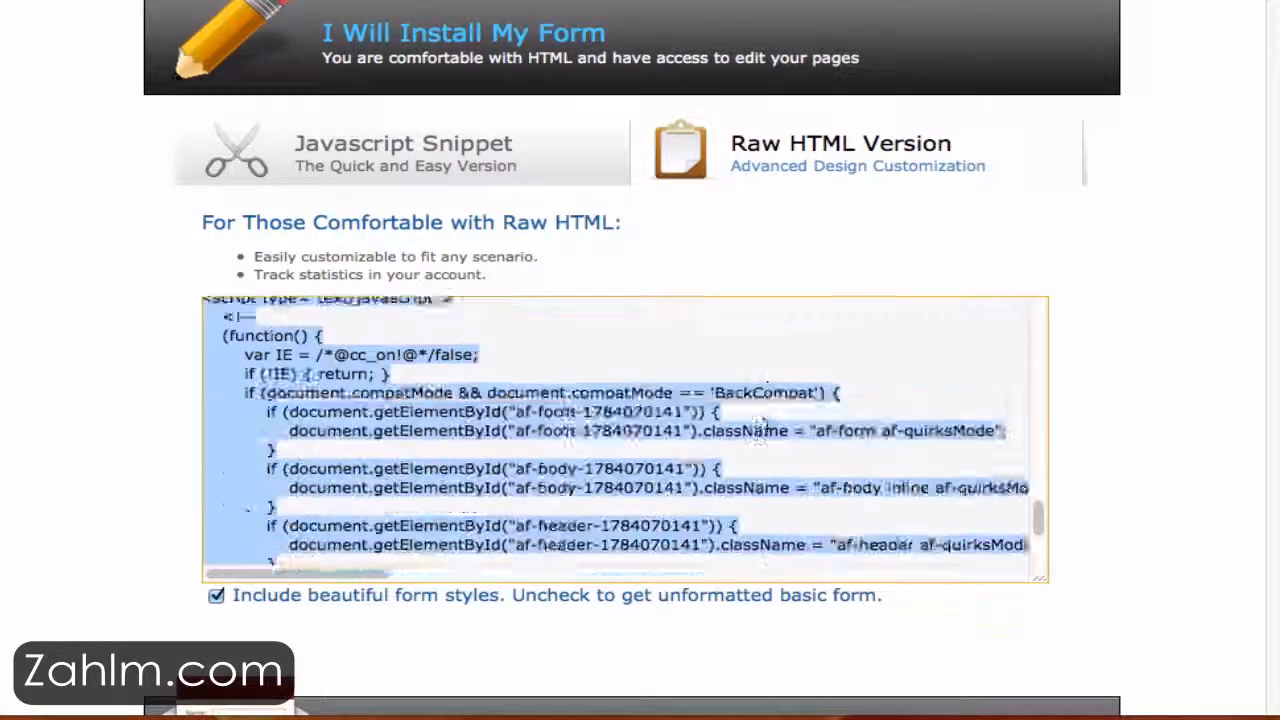
Step: Switch back to the form's JavaScript snippet and copy its entire code
click(474, 163)
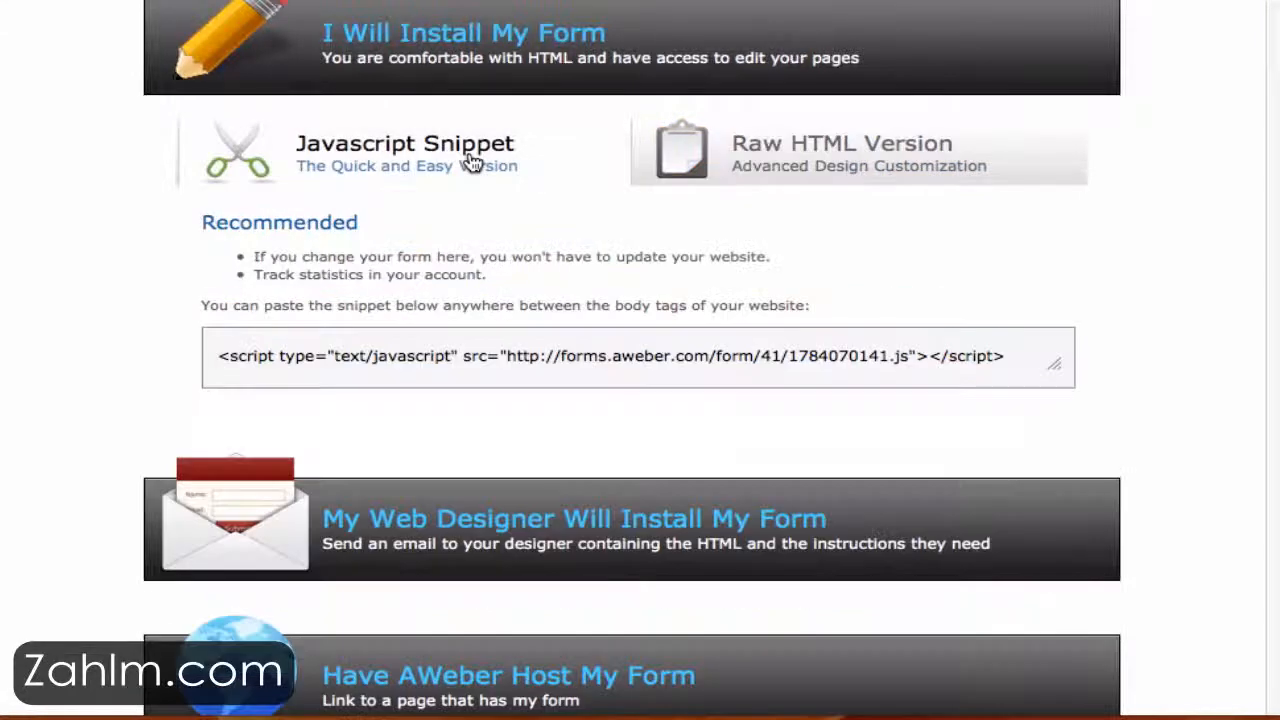
click(620, 357)
right_click(620, 357)
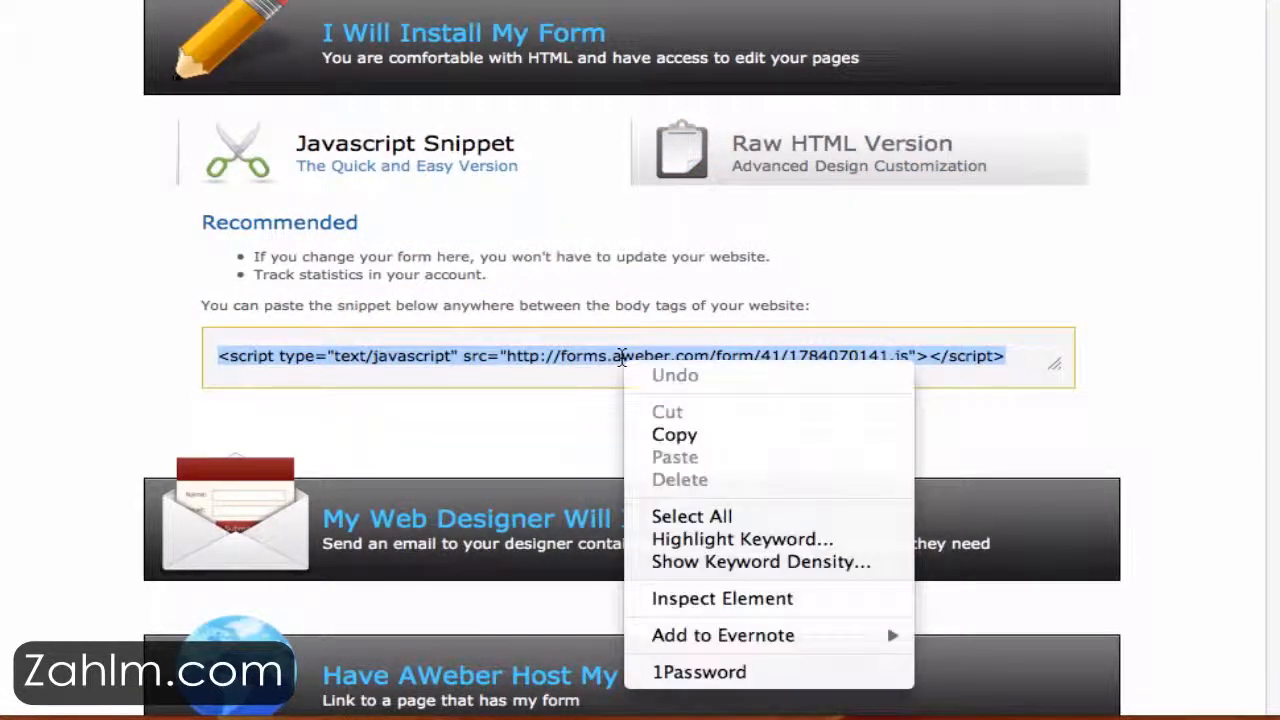
click(691, 442)
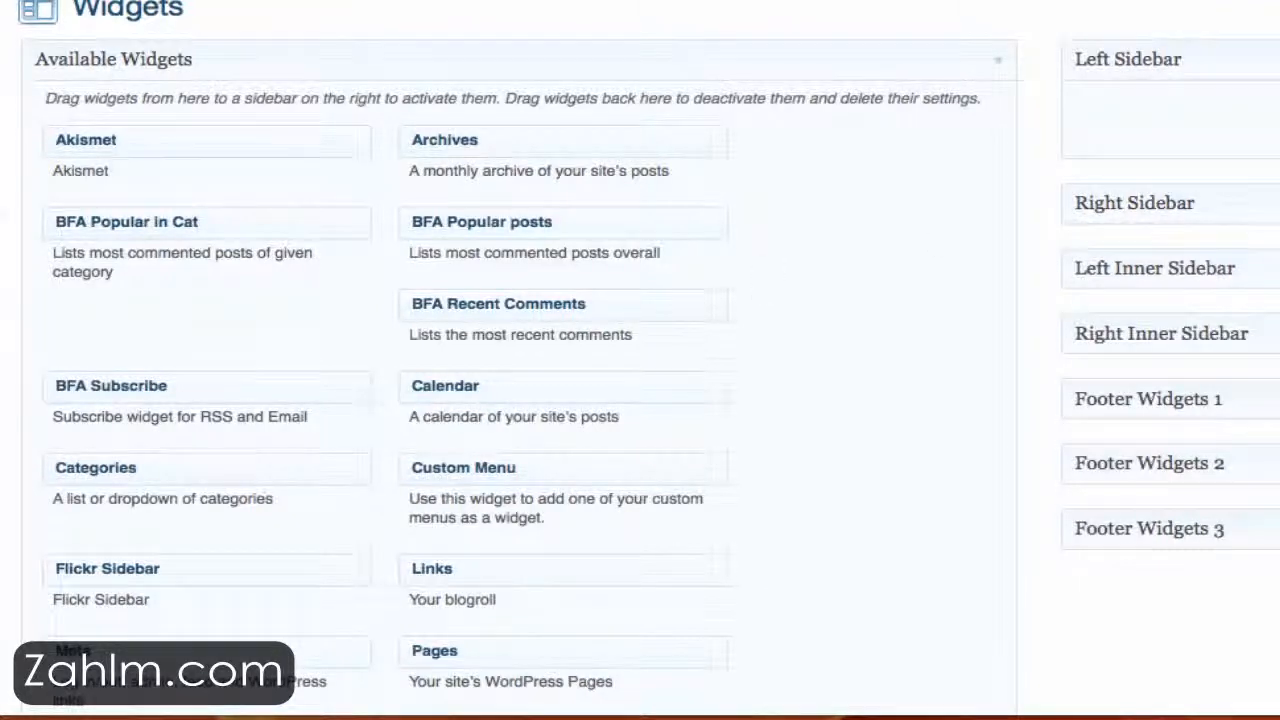
Step: Switch to the WordPress Widgets page and add a Text widget to the Left Sidebar
scroll(686, 450, down, 6)
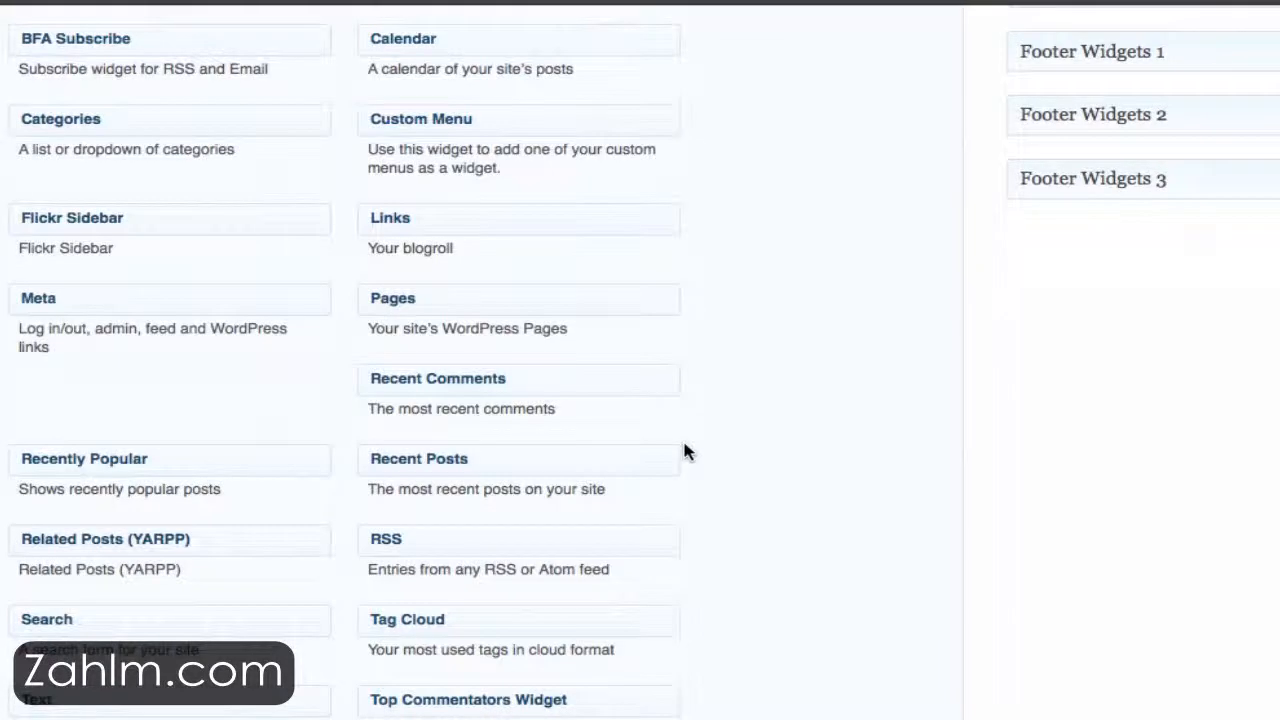
scroll(686, 452, down, 2)
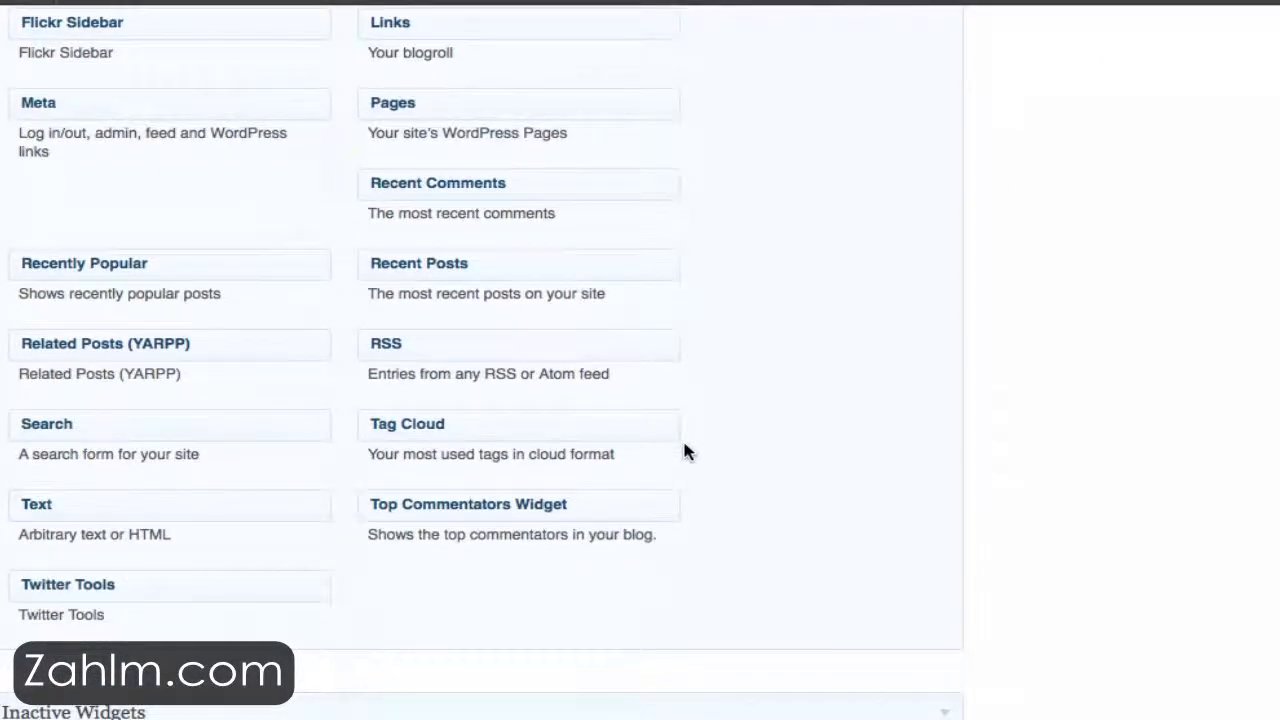
scroll(686, 450, up, 2)
scroll(686, 450, down, 1)
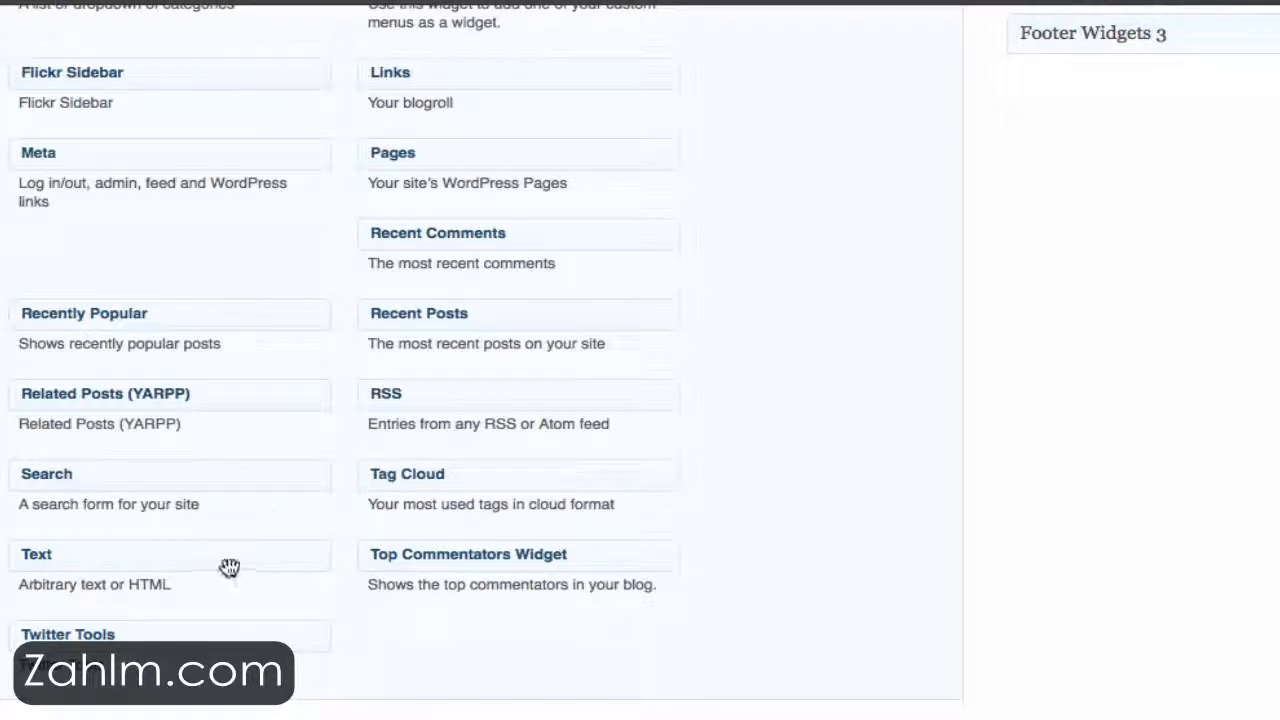
drag(224, 562, 1237, 151)
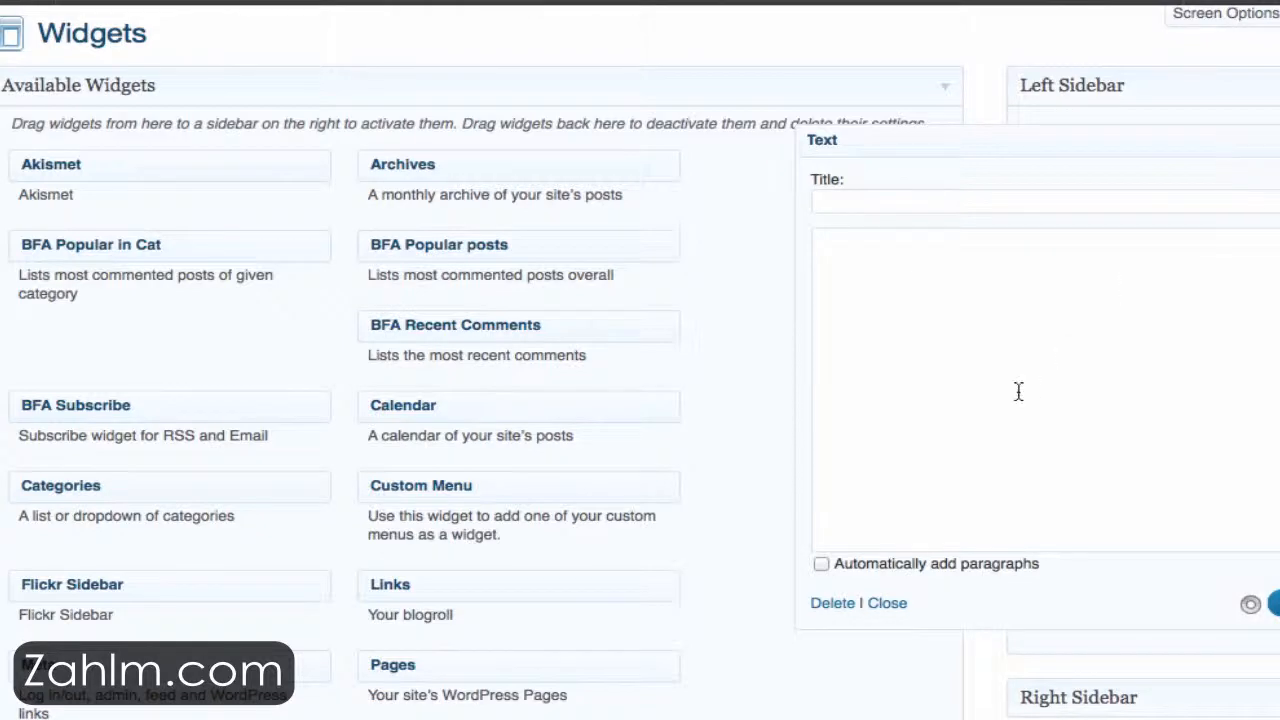
Step: Paste the copied AWeber script into the Text widget's content and save the widget
click(1017, 391)
right_click(772, 292)
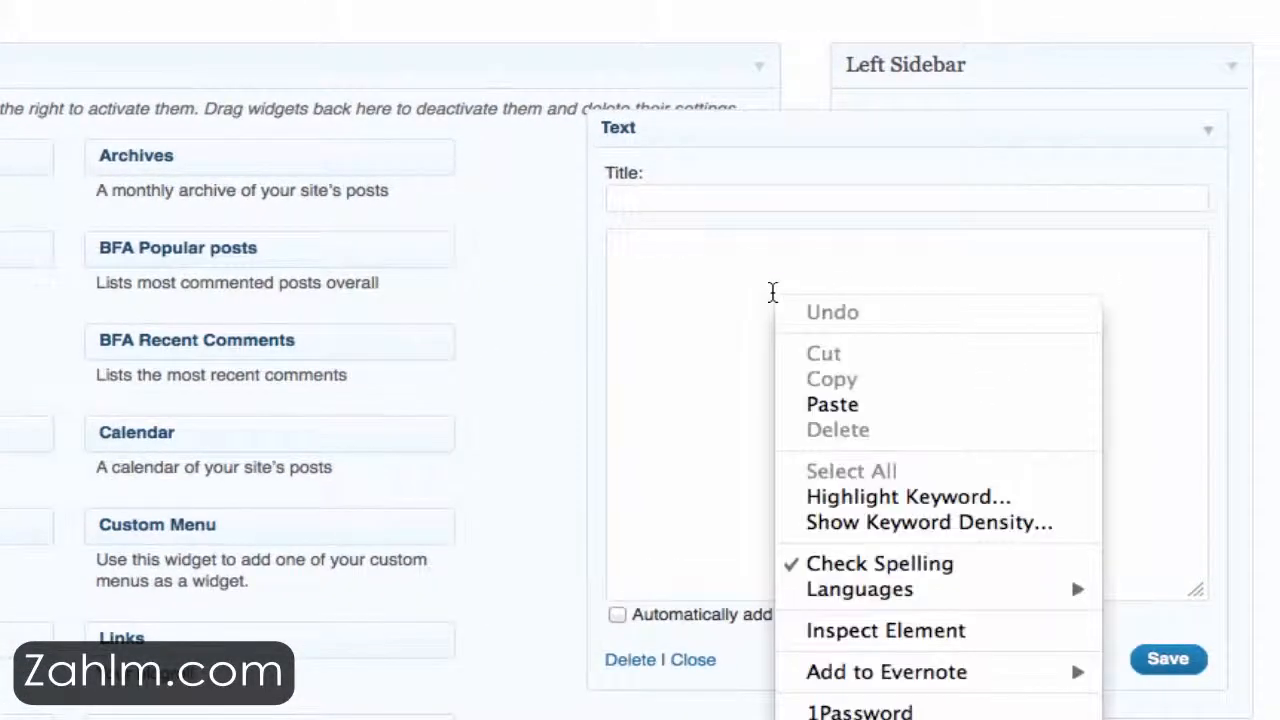
click(855, 408)
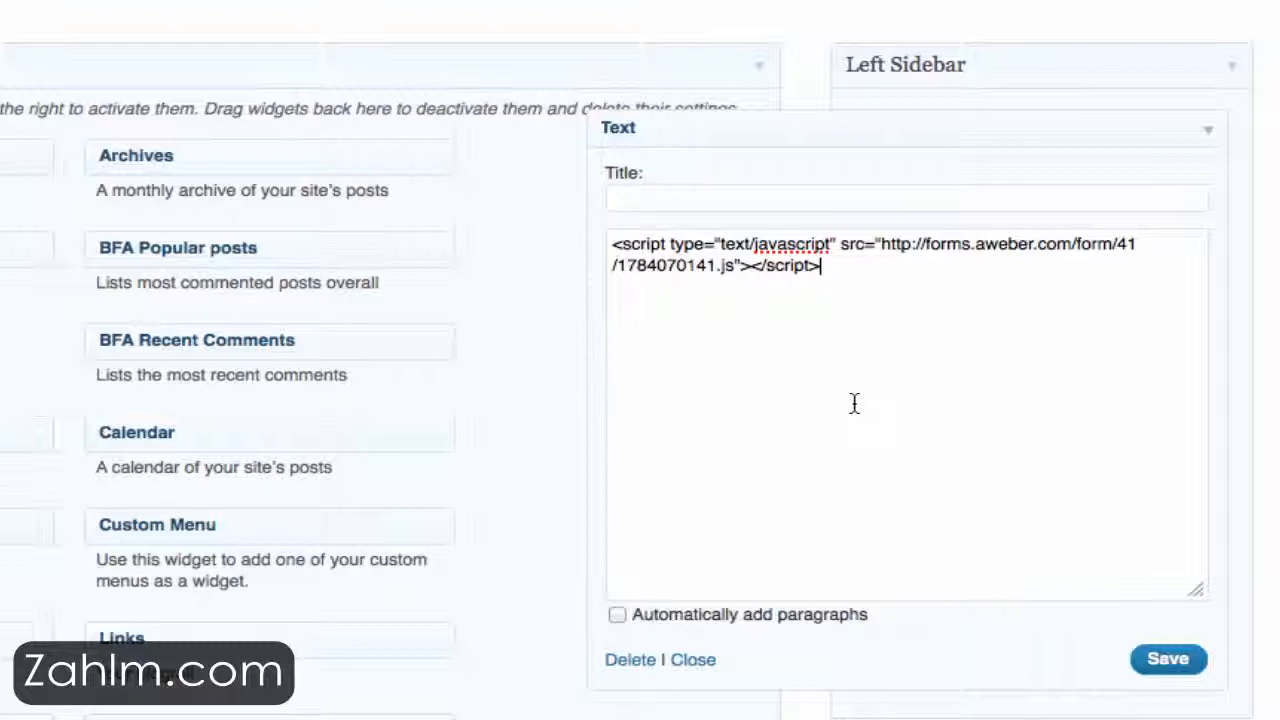
click(1178, 664)
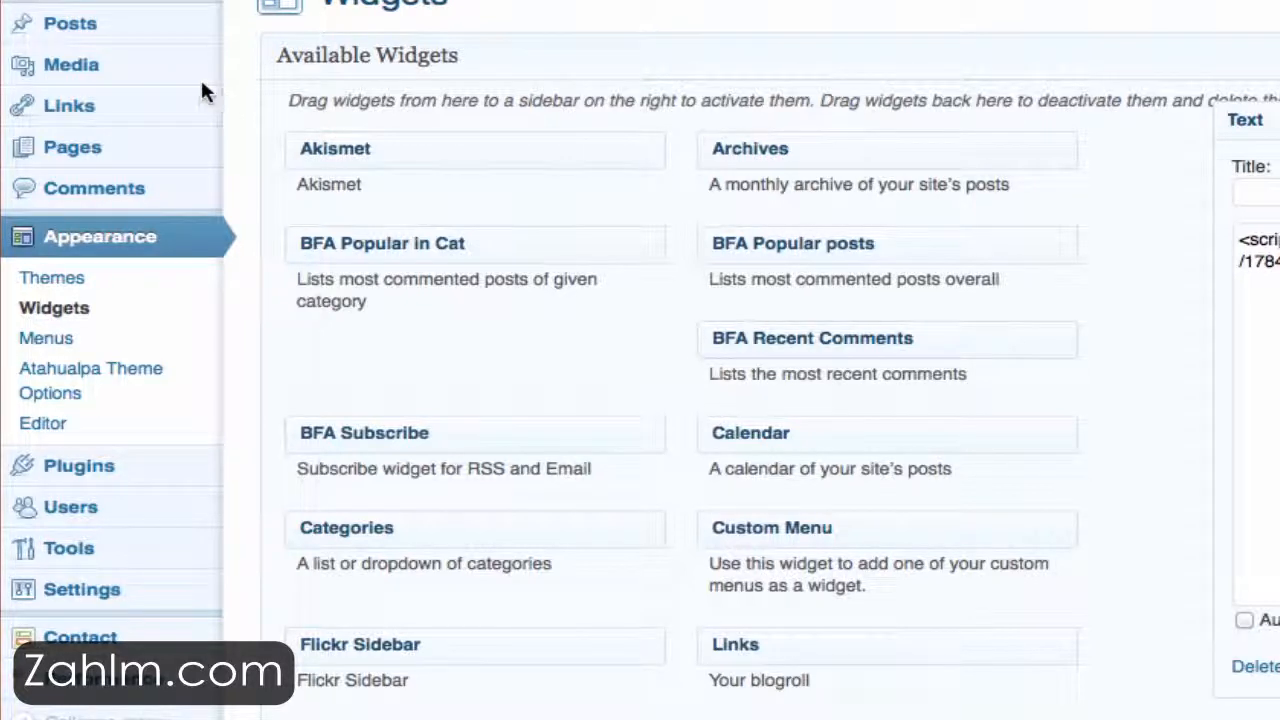
Step: Upload the image adventure.jpg from the Desktop to the WordPress media library
mouse_move(128, 85)
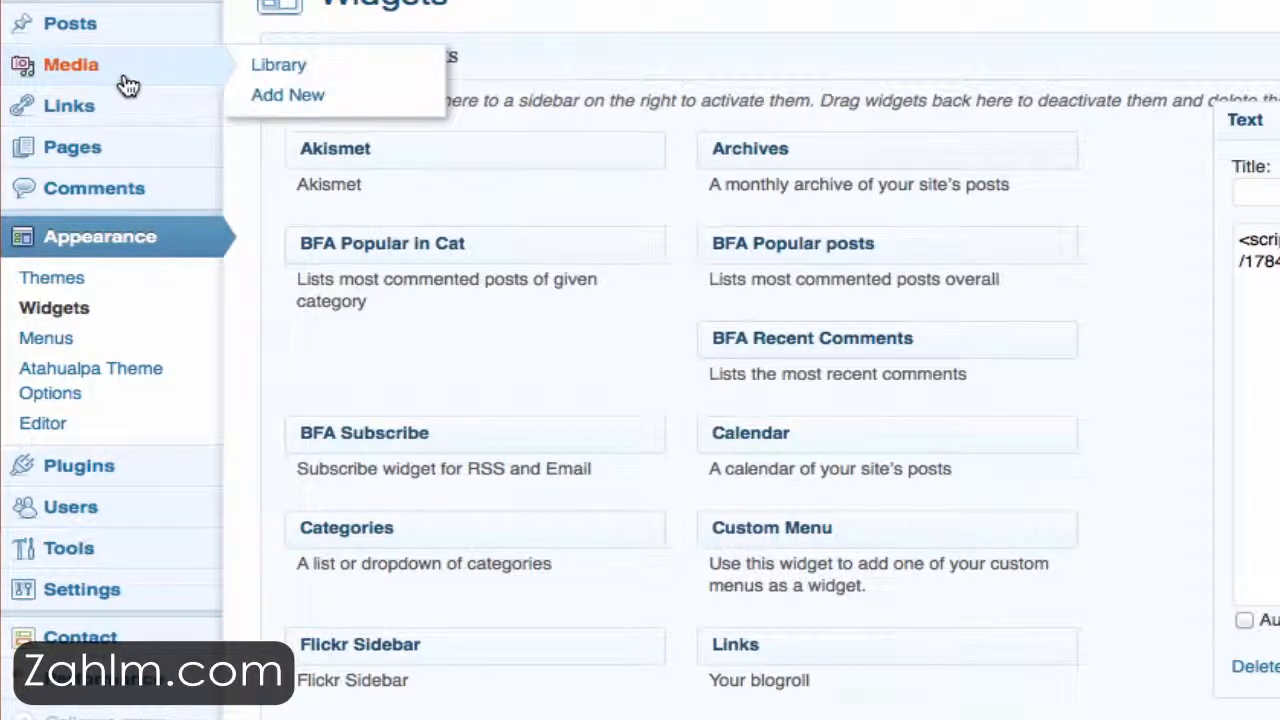
click(268, 98)
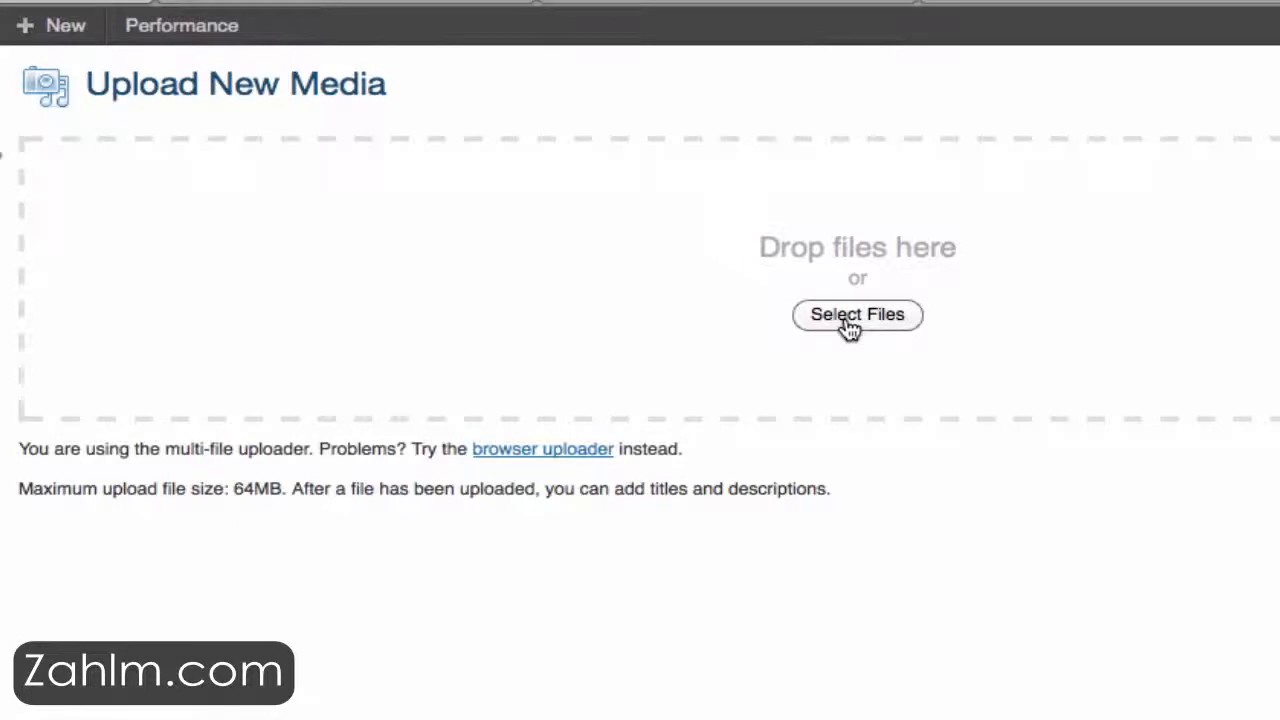
click(846, 318)
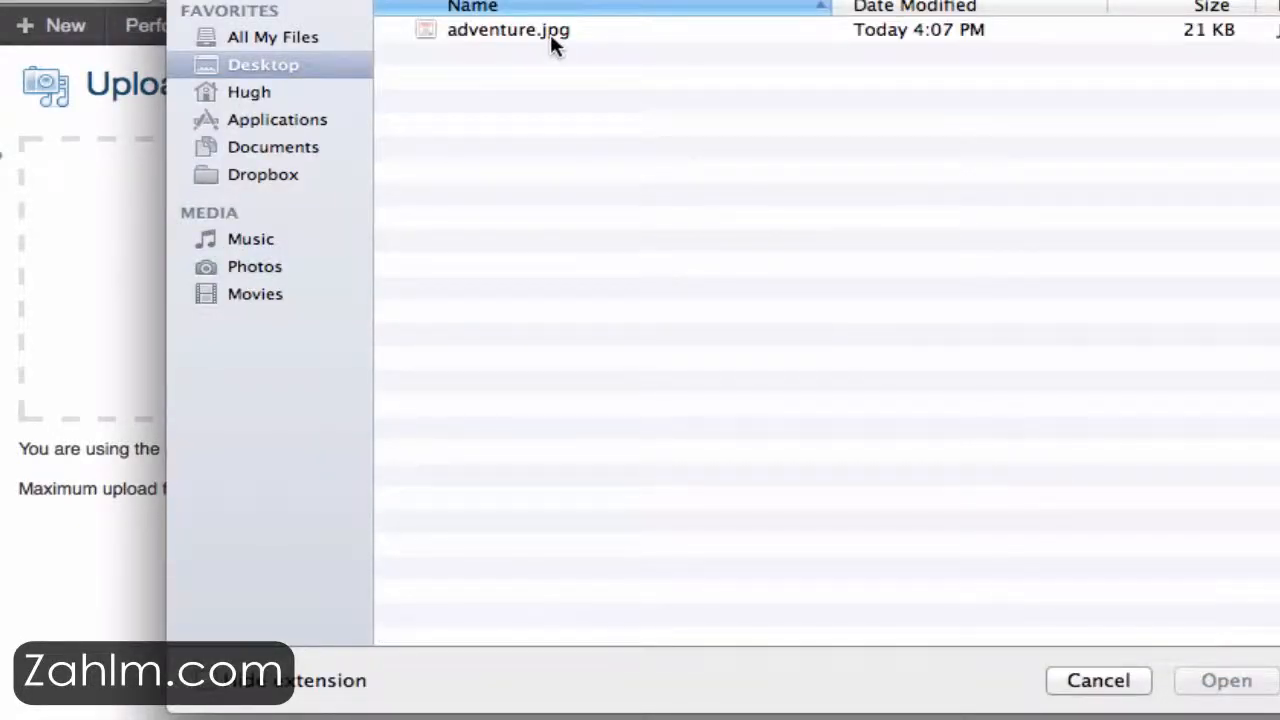
click(550, 34)
click(1255, 684)
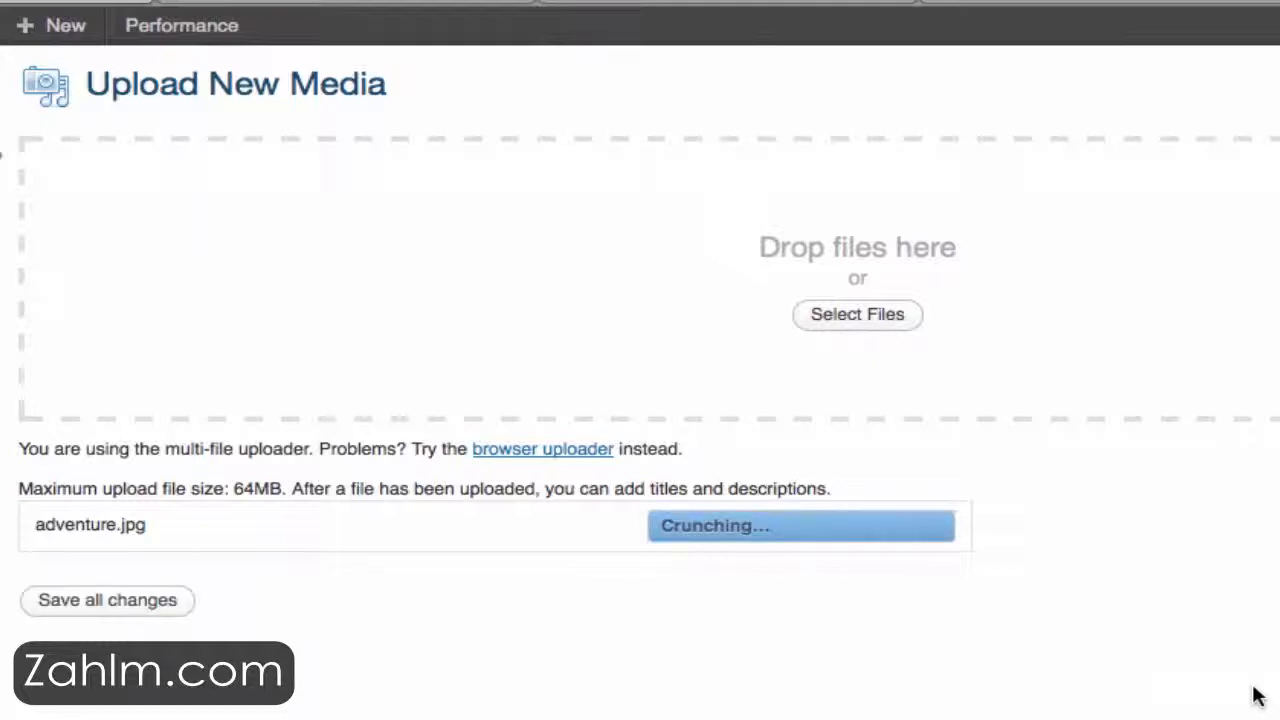
Step: Copy the file URL of the uploaded adventure image and save all changes to the media item
scroll(1205, 672, down, 10)
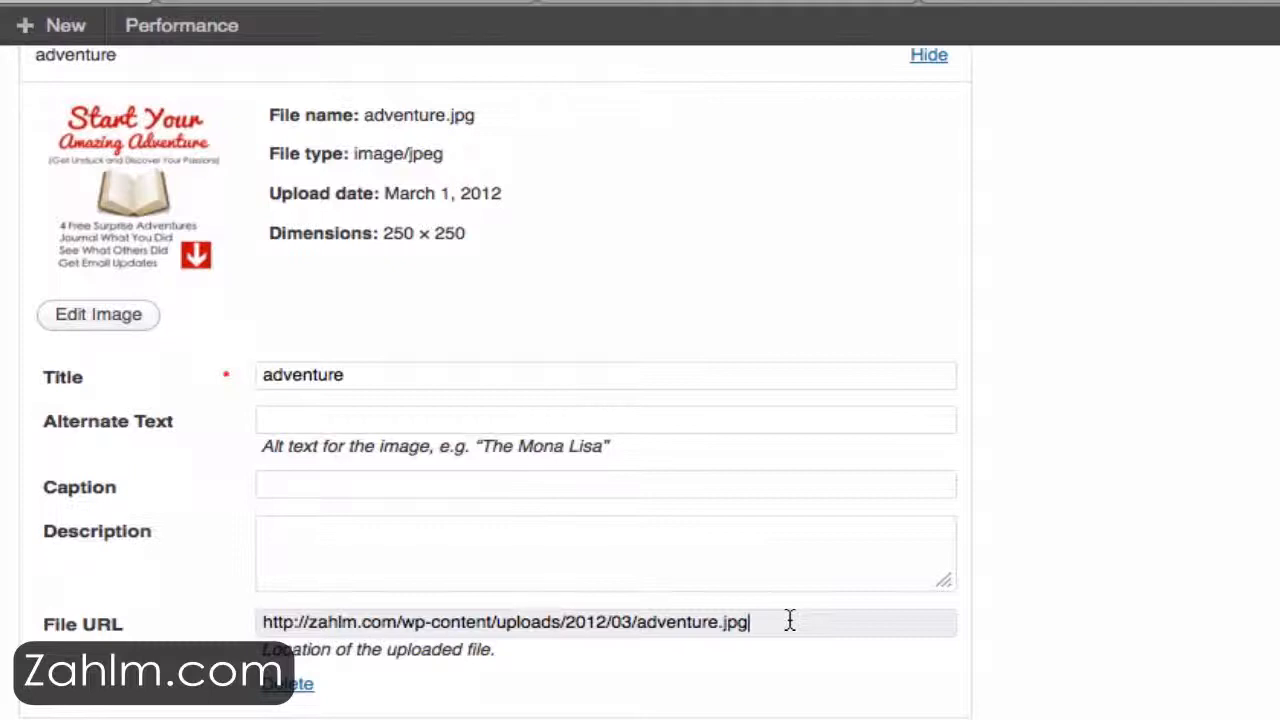
drag(790, 621, 256, 627)
key(super+c)
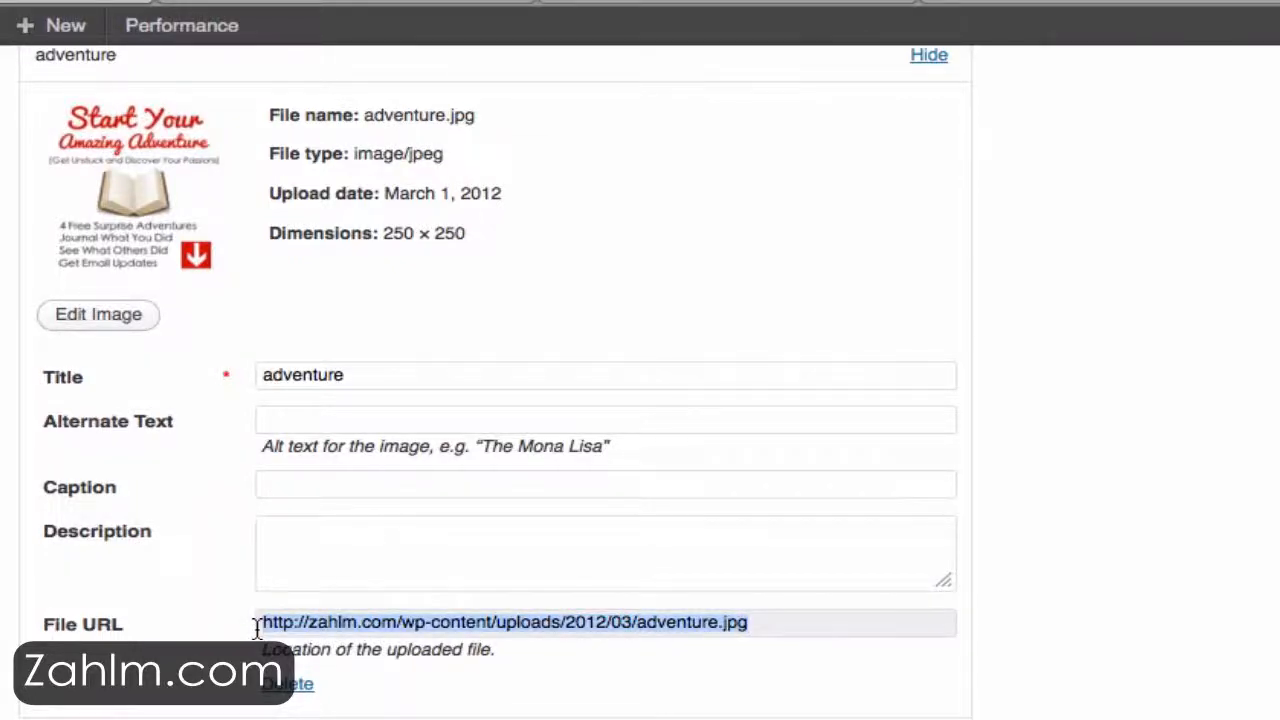
right_click(310, 615)
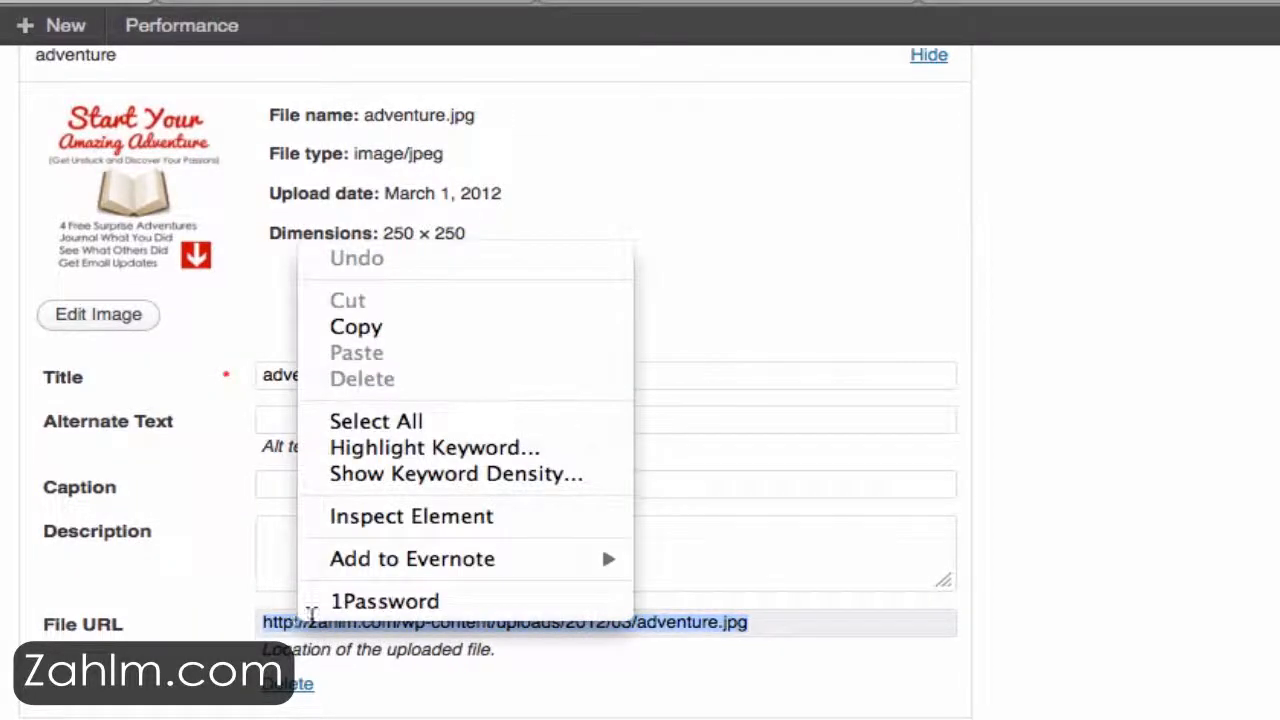
click(437, 338)
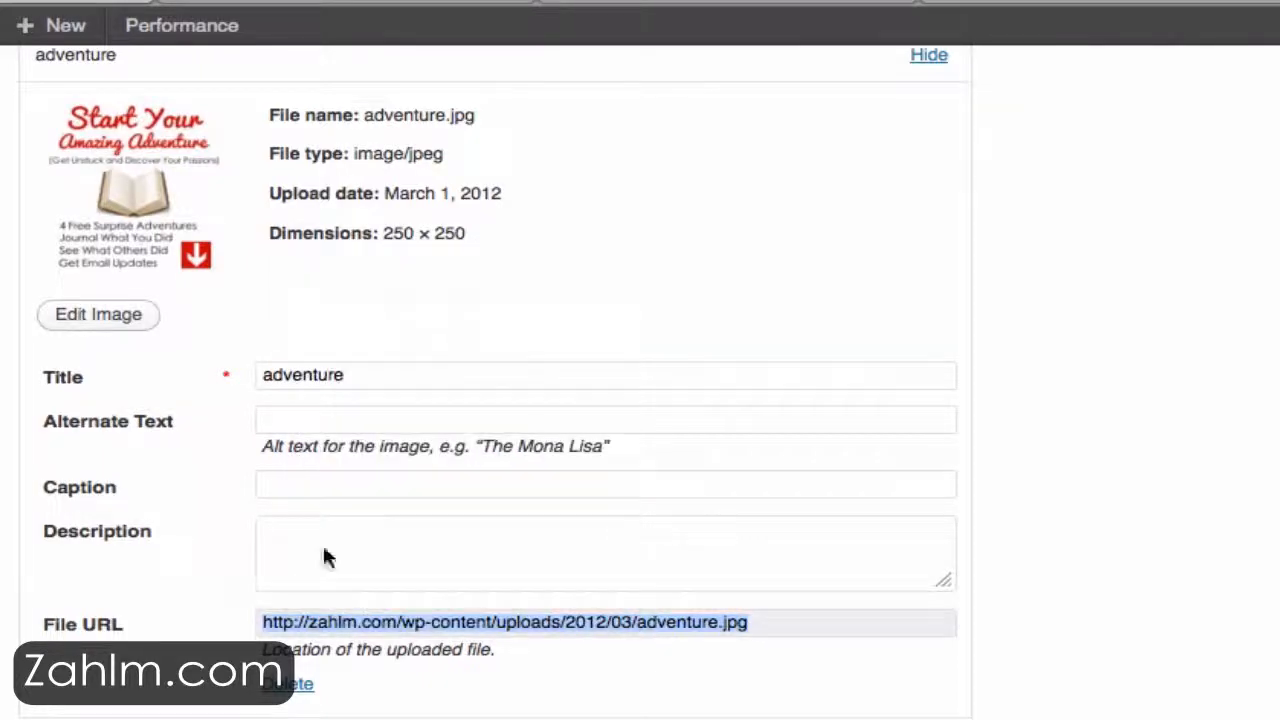
scroll(640, 382, up, 4)
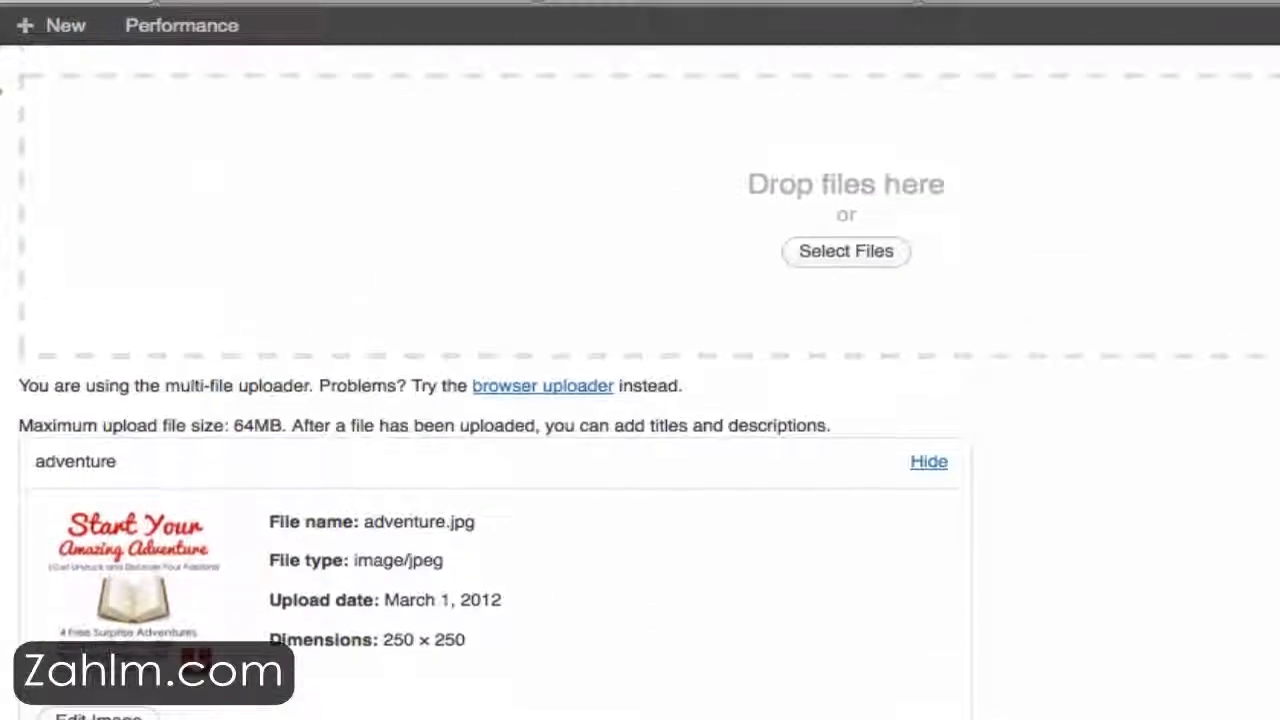
scroll(640, 382, down, 2)
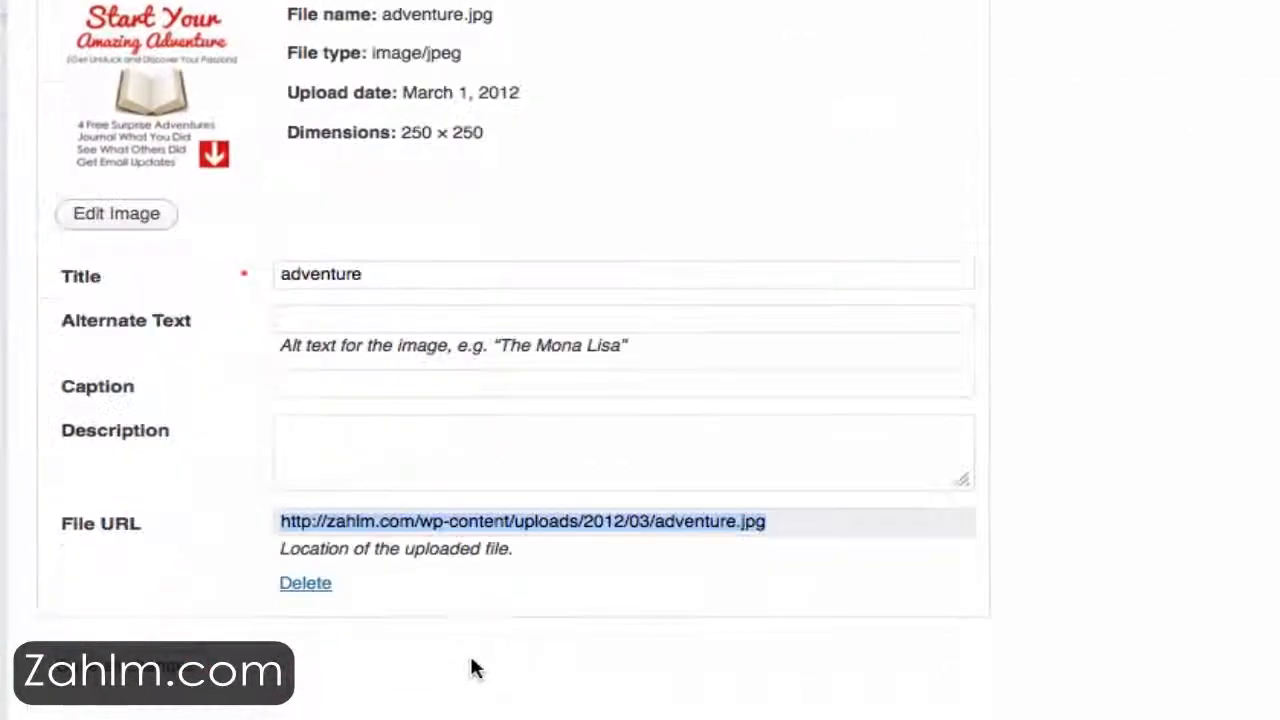
click(150, 672)
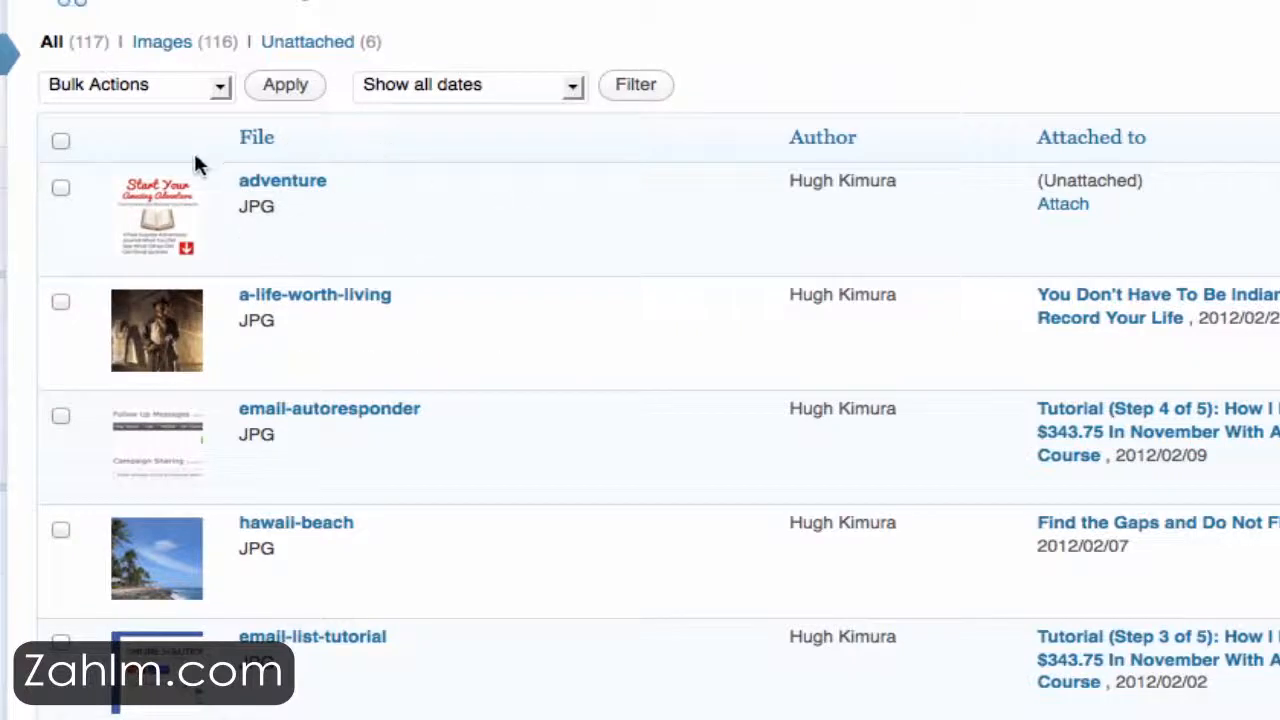
Step: Return to the Widgets page and place a new Text widget in the Left Sidebar
mouse_move(167, 202)
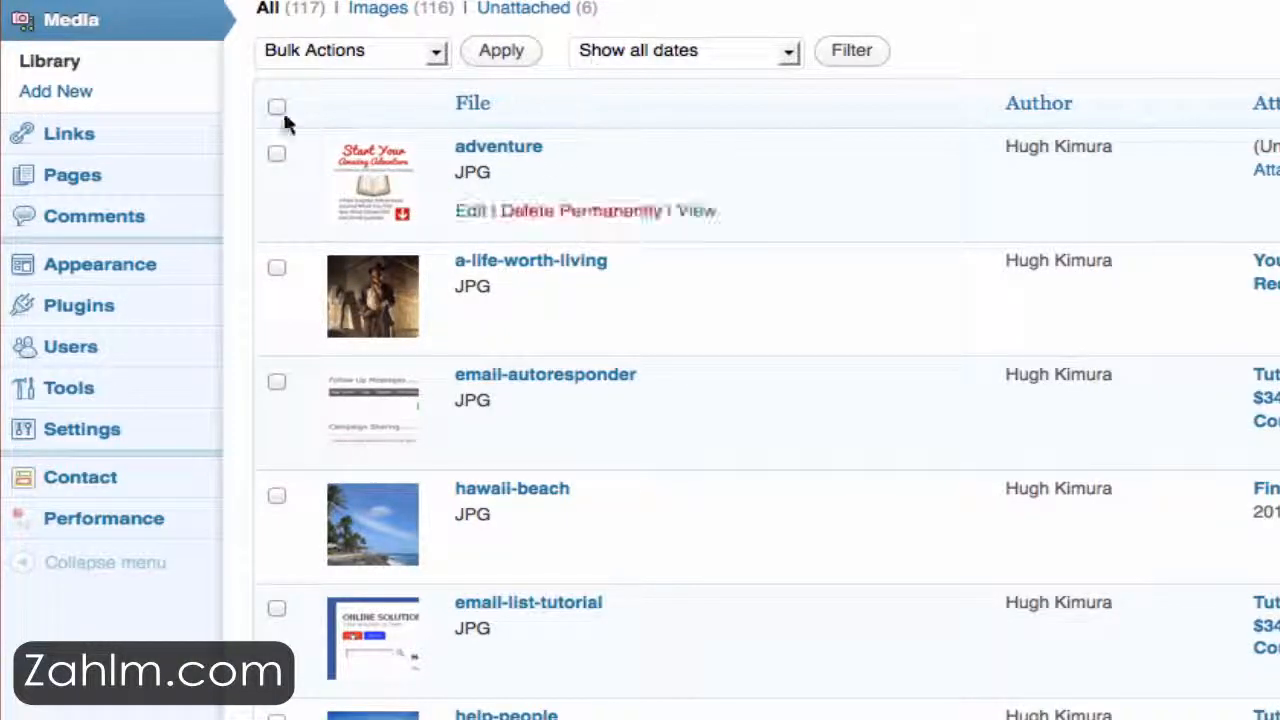
mouse_move(188, 156)
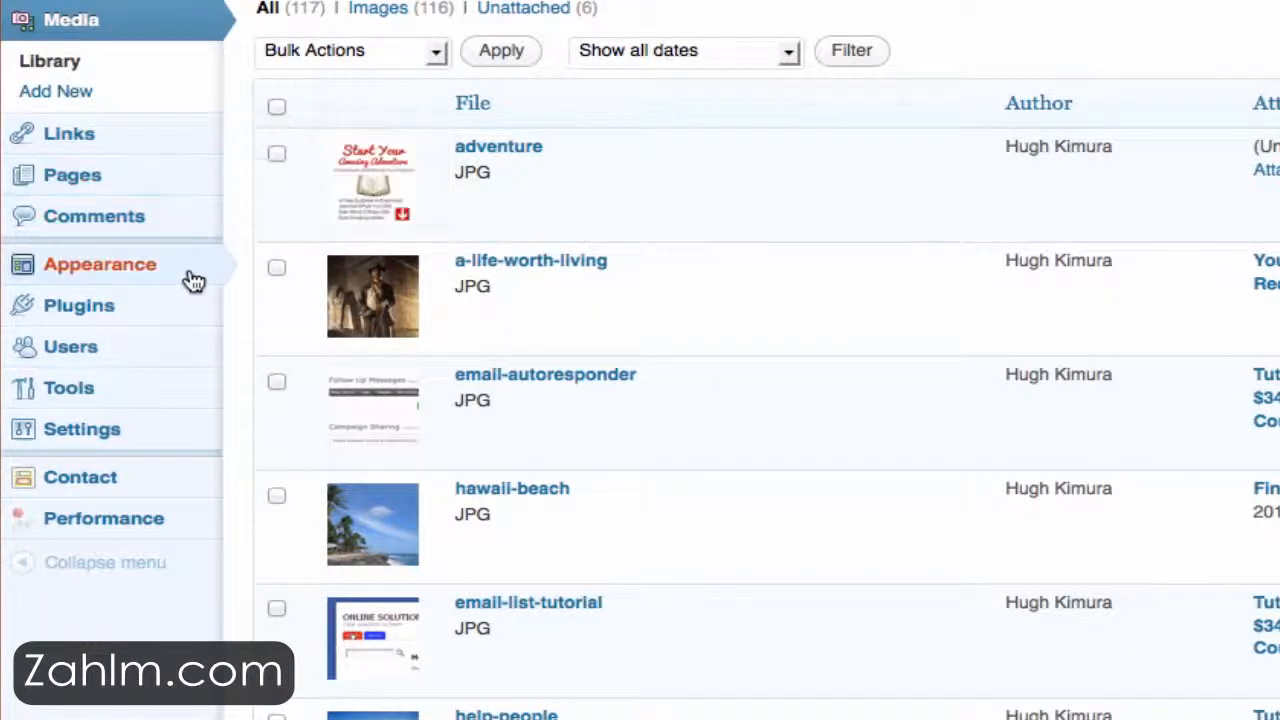
mouse_move(186, 277)
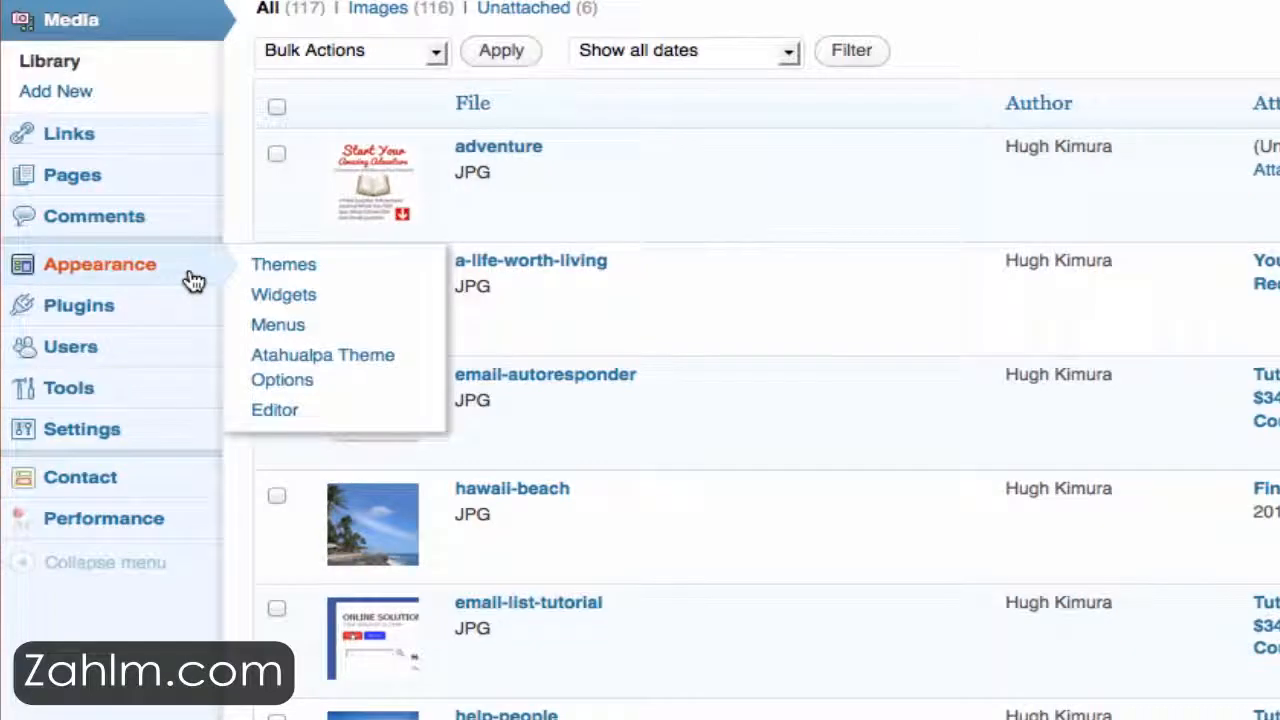
click(312, 296)
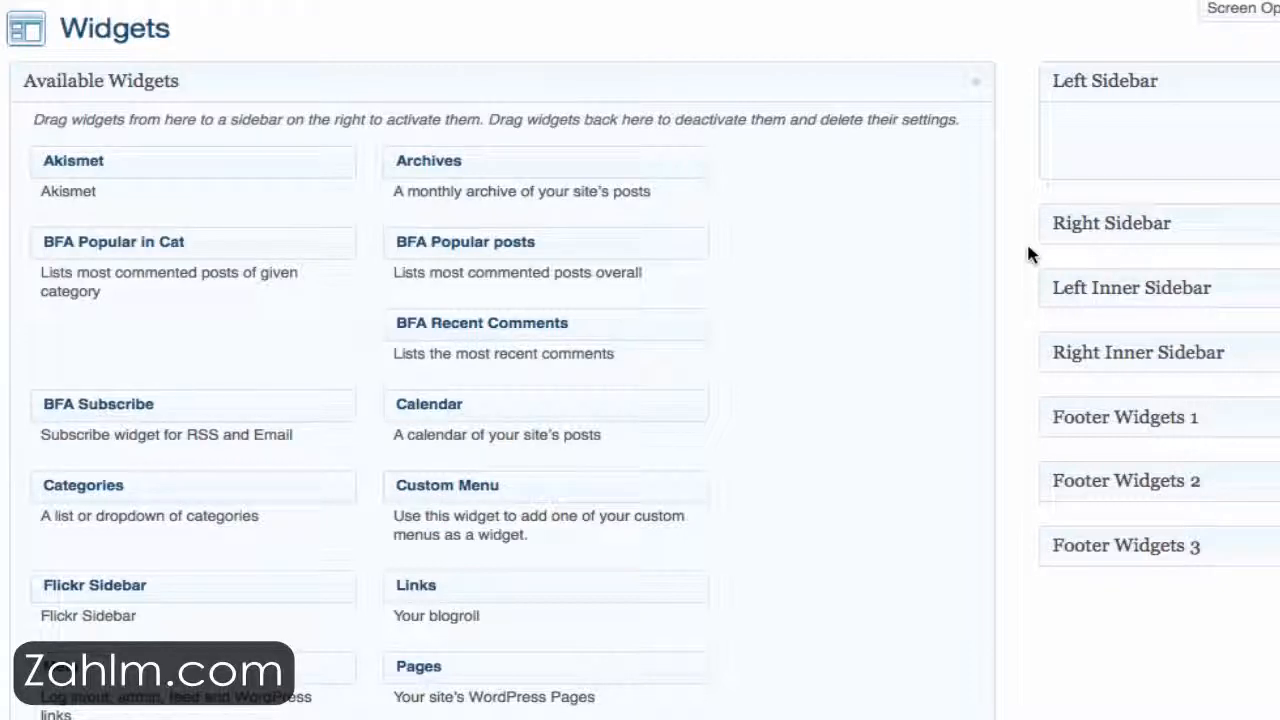
scroll(794, 349, down, 5)
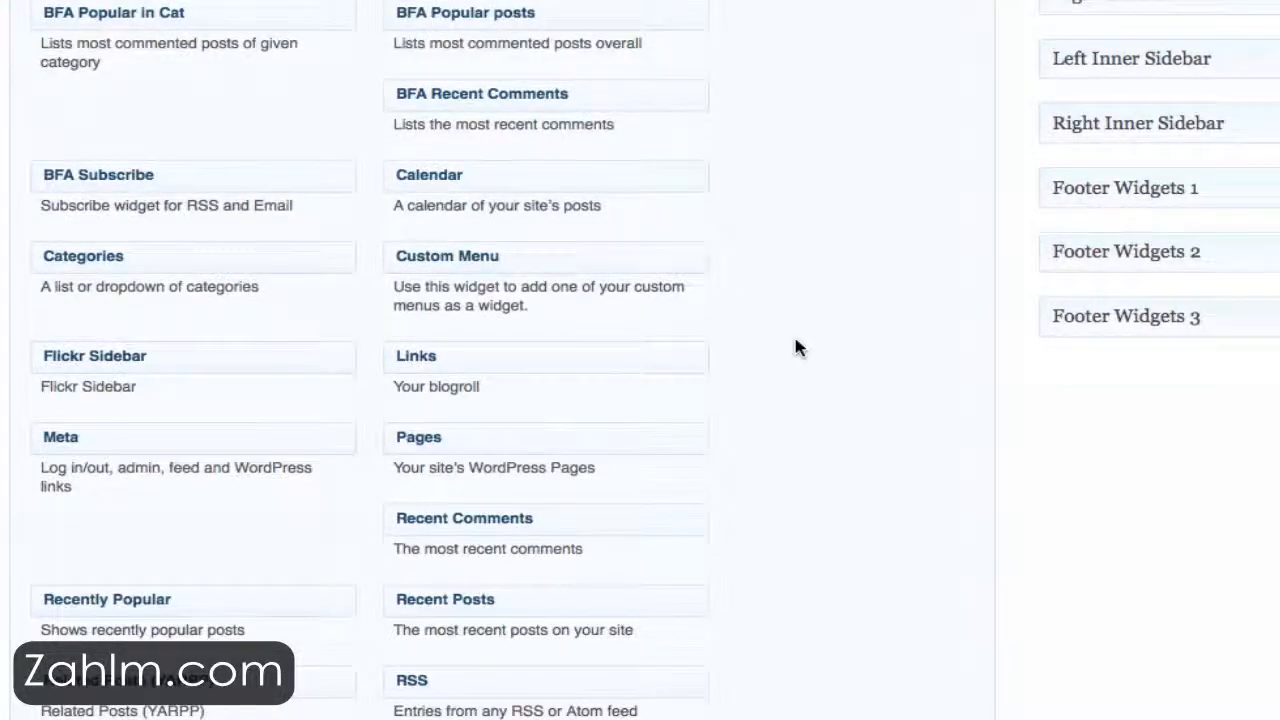
scroll(796, 347, down, 3)
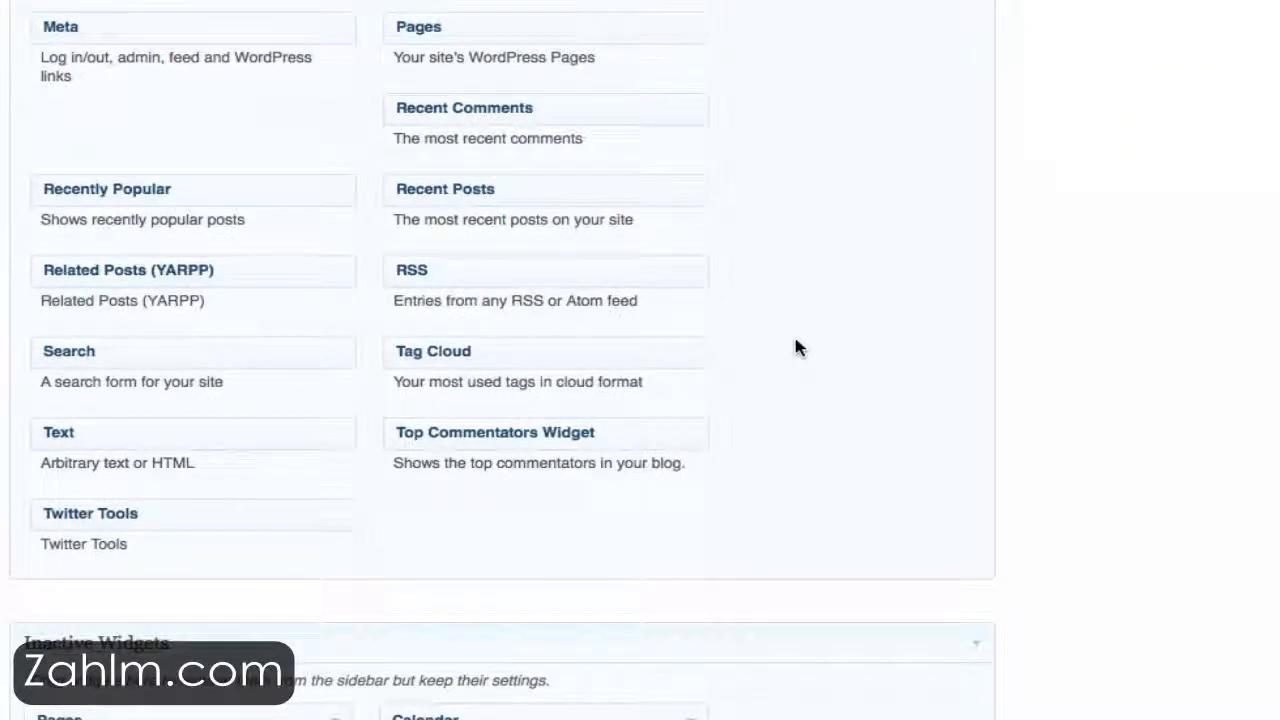
scroll(797, 347, up, 2)
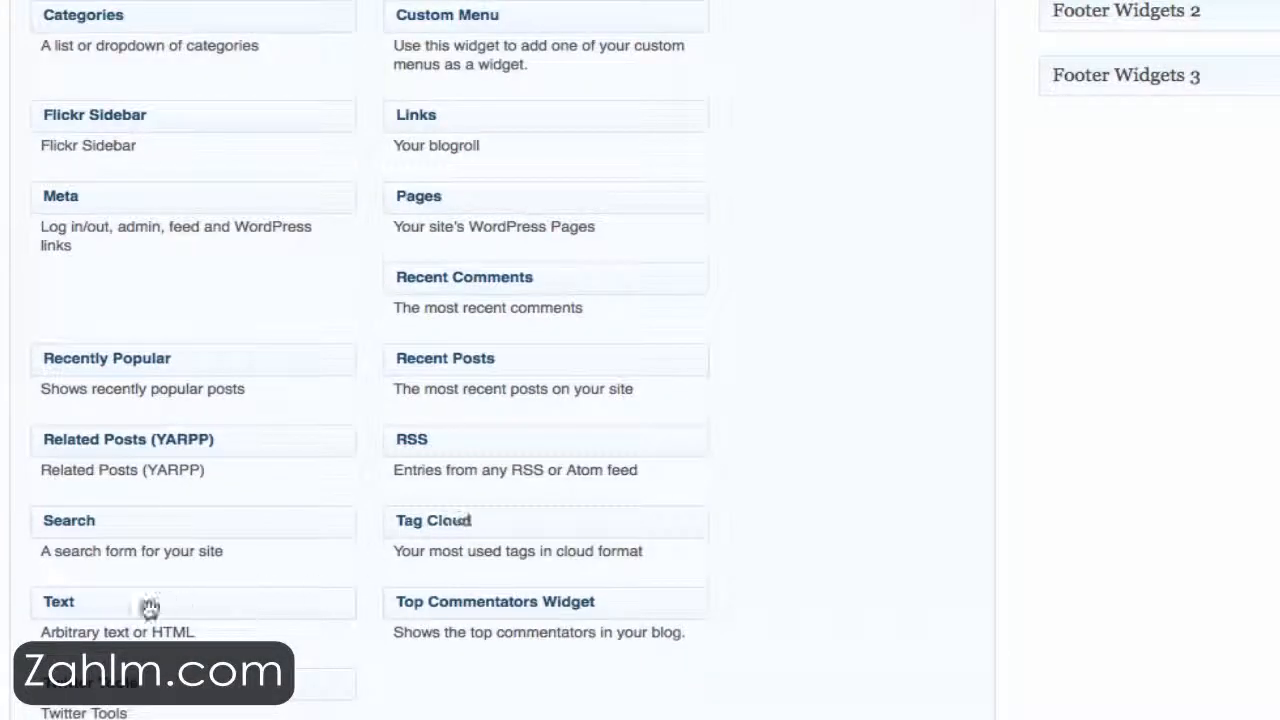
drag(148, 609, 1174, 97)
click(959, 255)
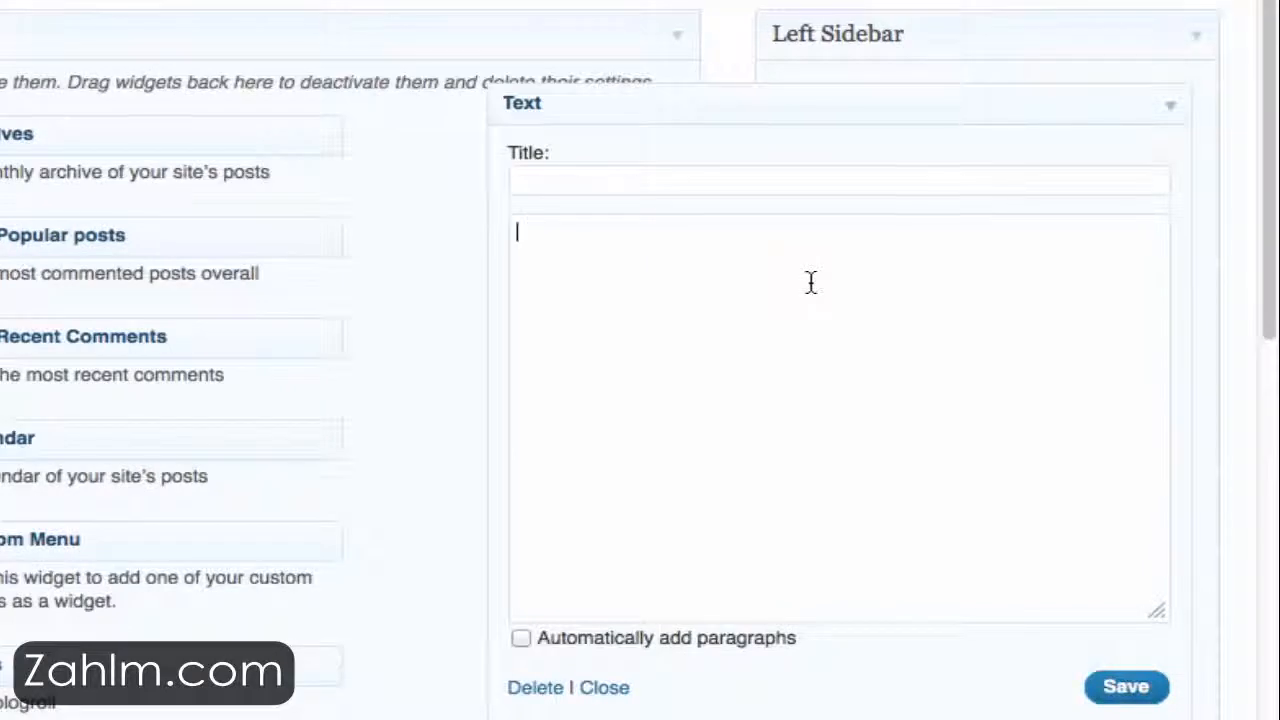
key(super+v)
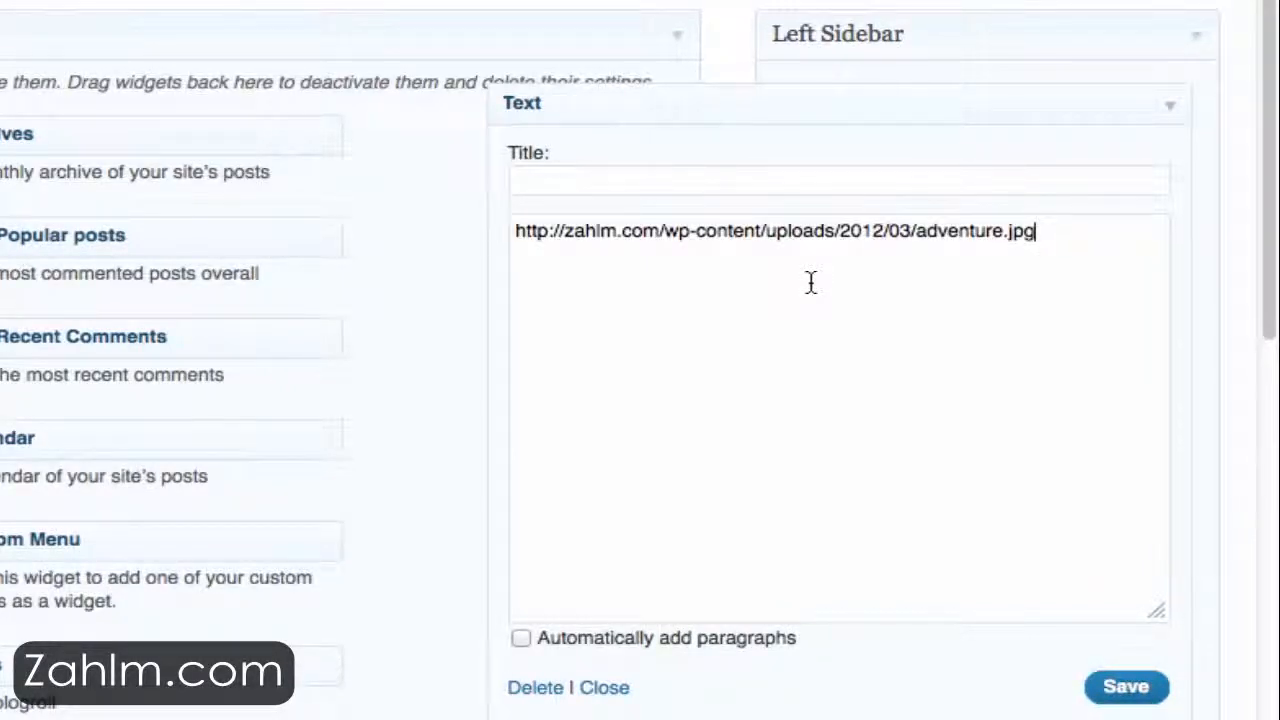
key(Left)
key(Left)
key(Left)
key(Left)
key(Left)
key(Left)
key(Left)
key(Left)
key(Left)
key(Left)
key(Left)
key(Left)
key(Left)
key(Left)
key(Left)
key(Left)
key(Left)
key(Left)
key(Left)
key(Left)
key(Left)
key(Left)
key(Left)
key(Left)
key(Left)
key(Left)
key(Left)
text(<)
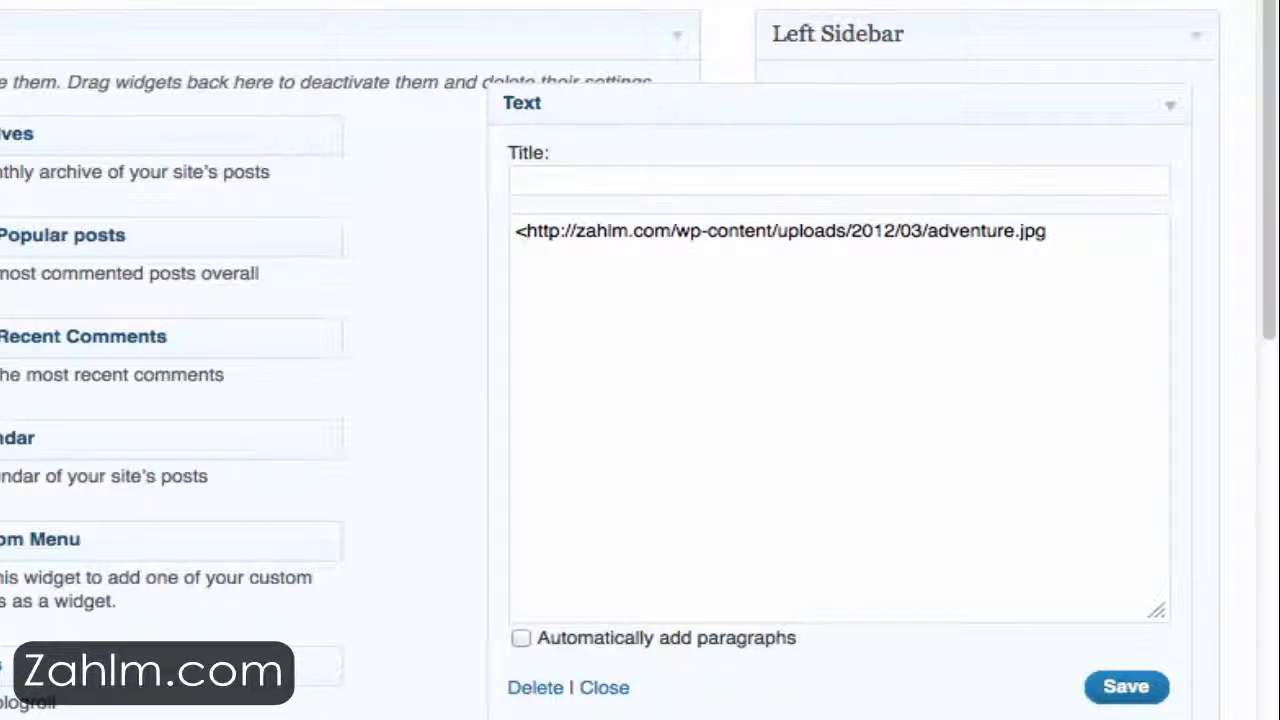
text(img )
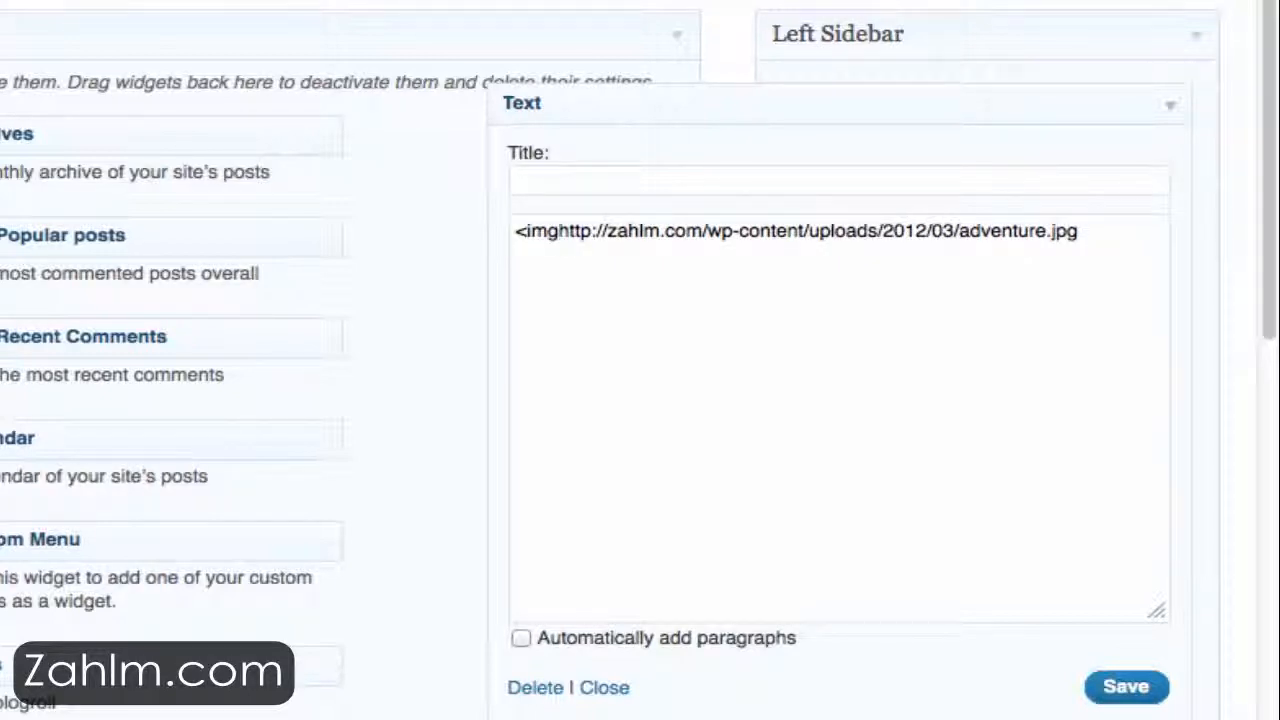
text(src=)
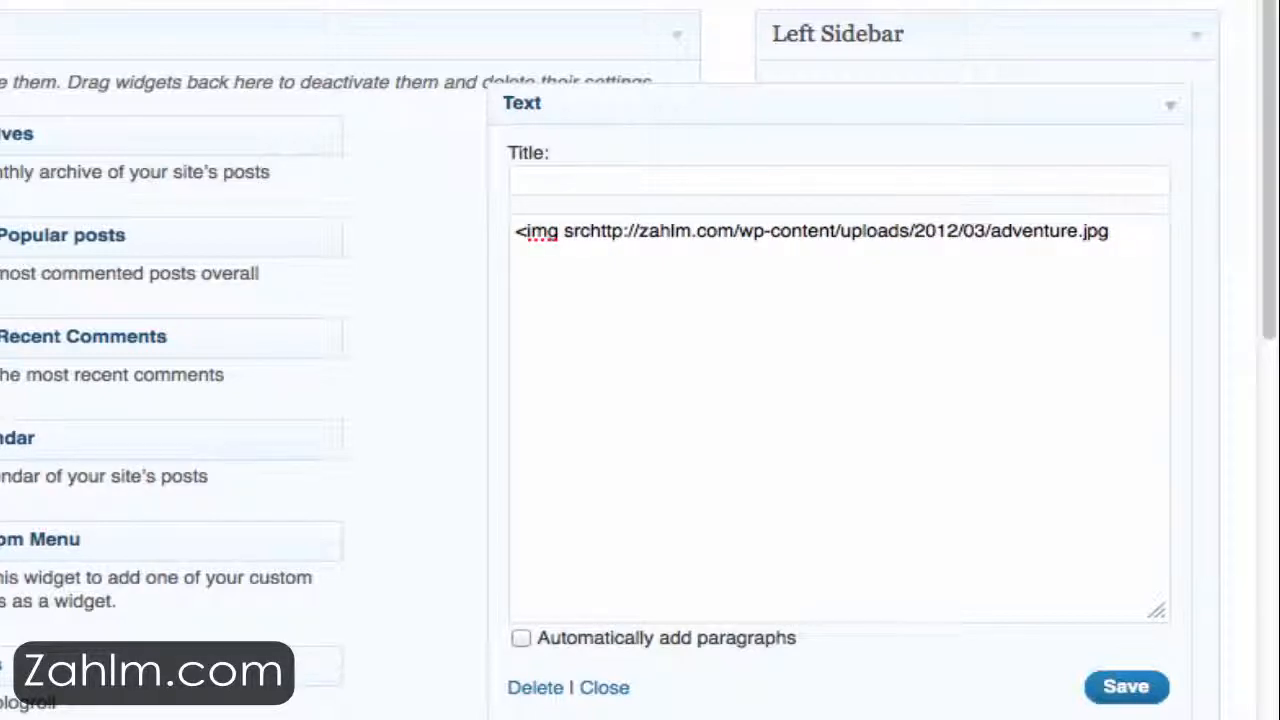
text(")
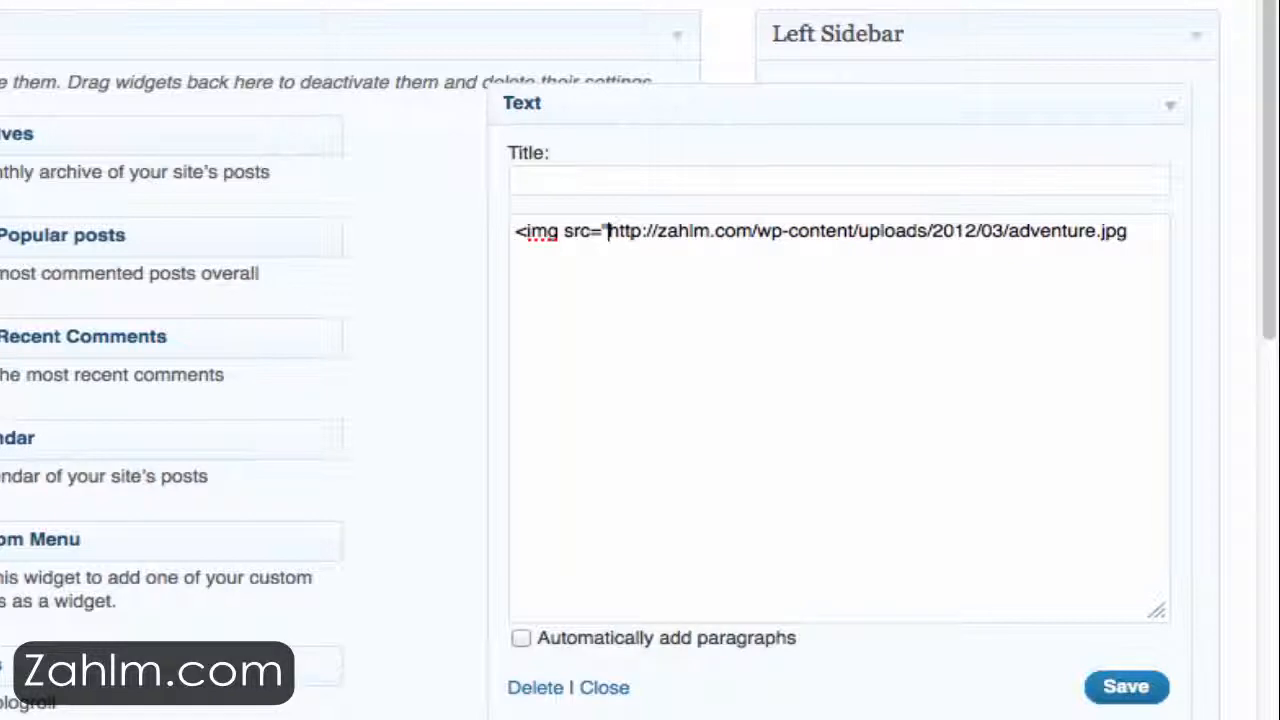
click(1127, 229)
text(">)
key(Return)
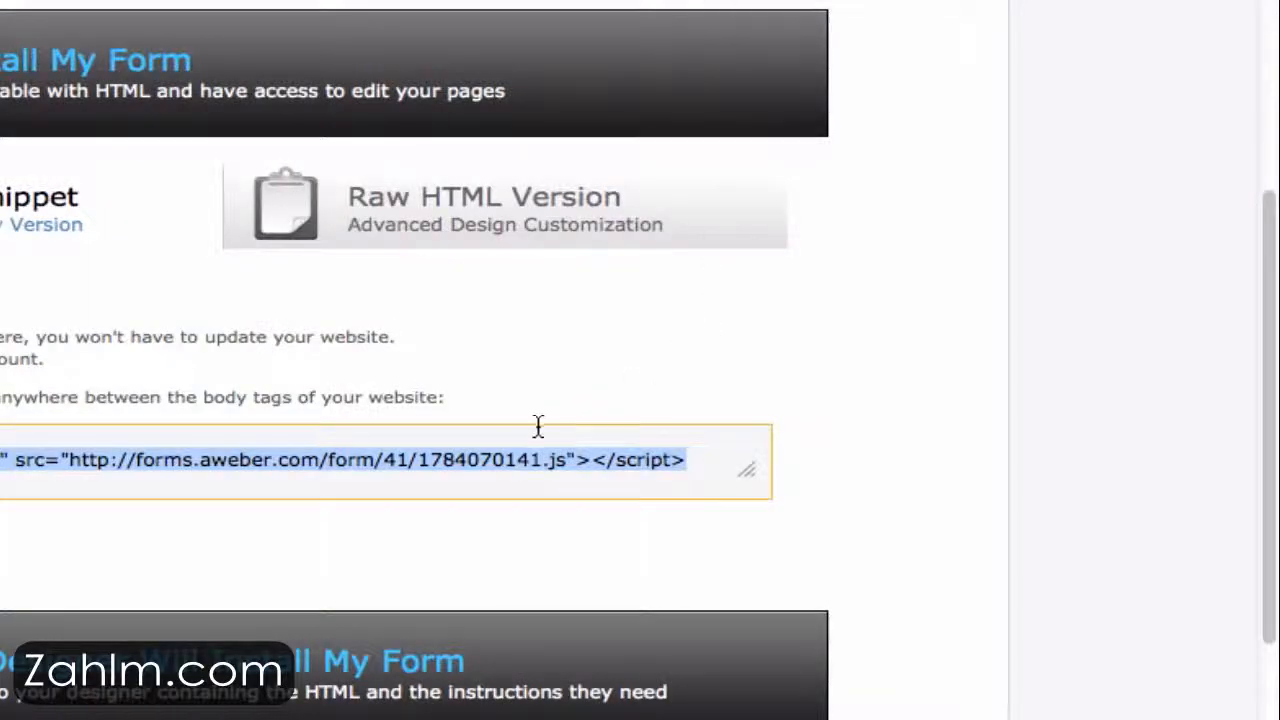
Step: Copy the form's JavaScript snippet from AWeber, paste it below the image tag in the WordPress Text widget, then save and close the widget
right_click(527, 450)
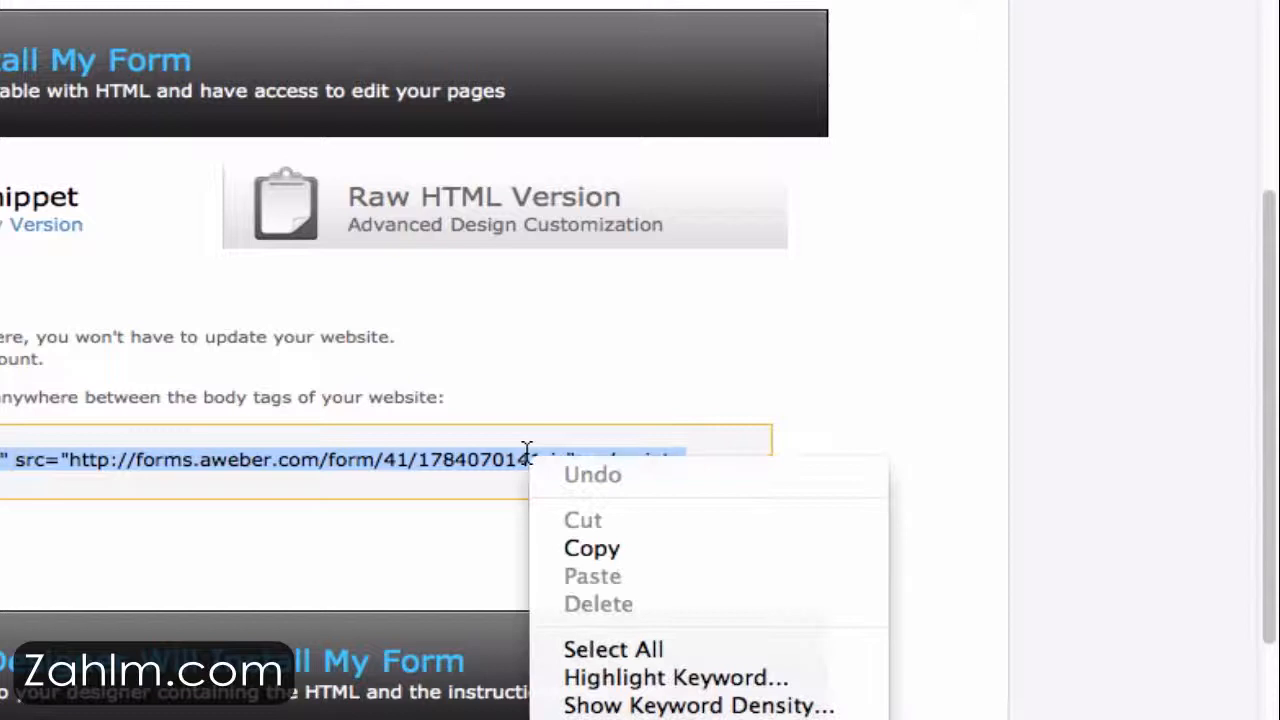
click(606, 548)
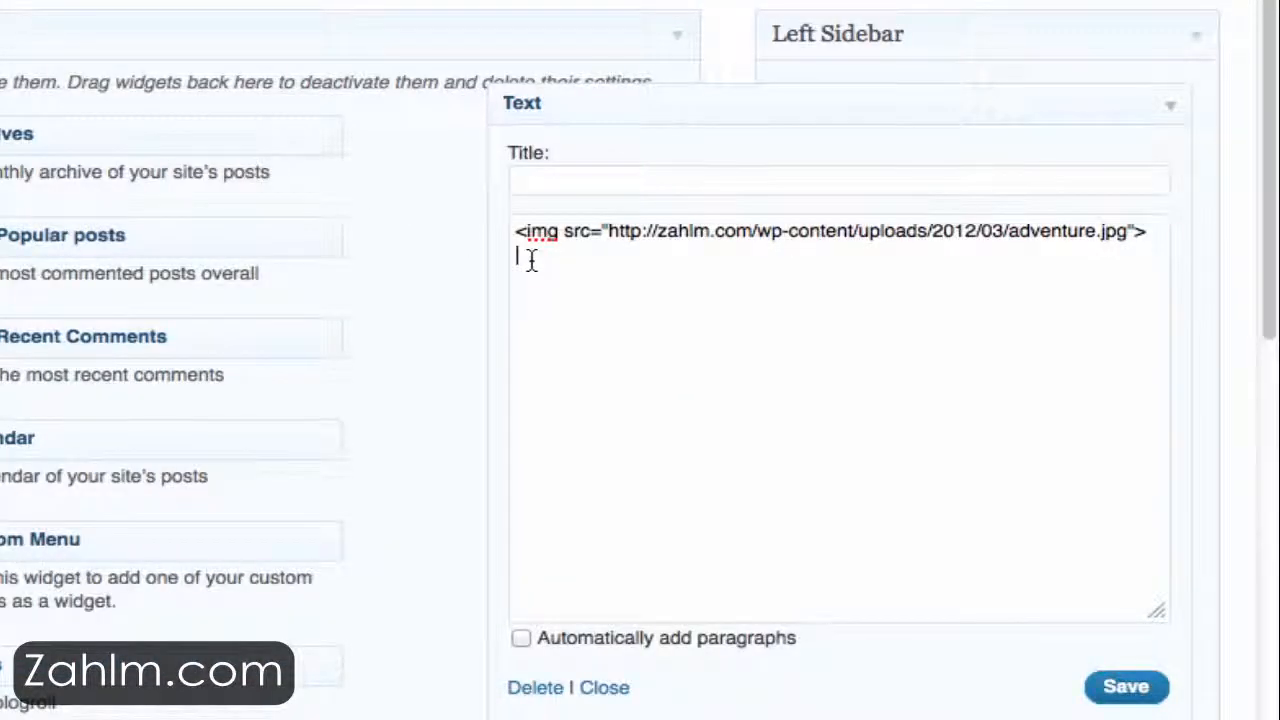
right_click(531, 259)
click(600, 382)
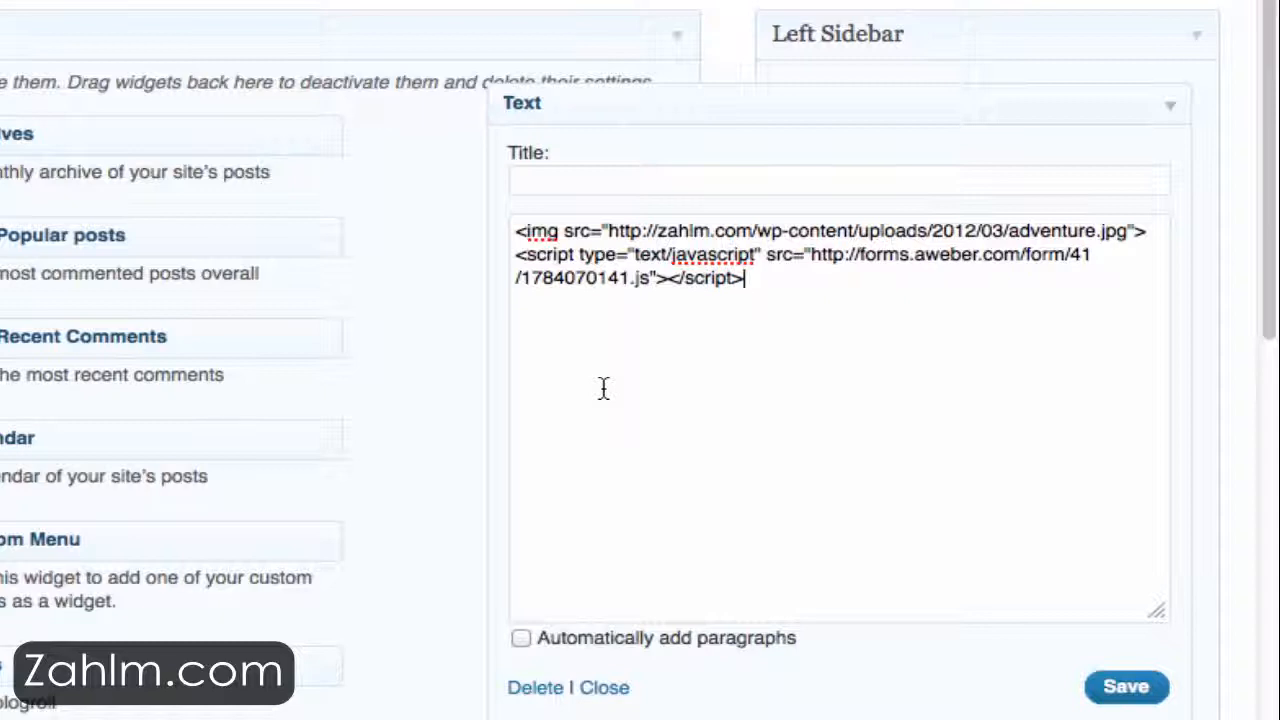
click(1130, 690)
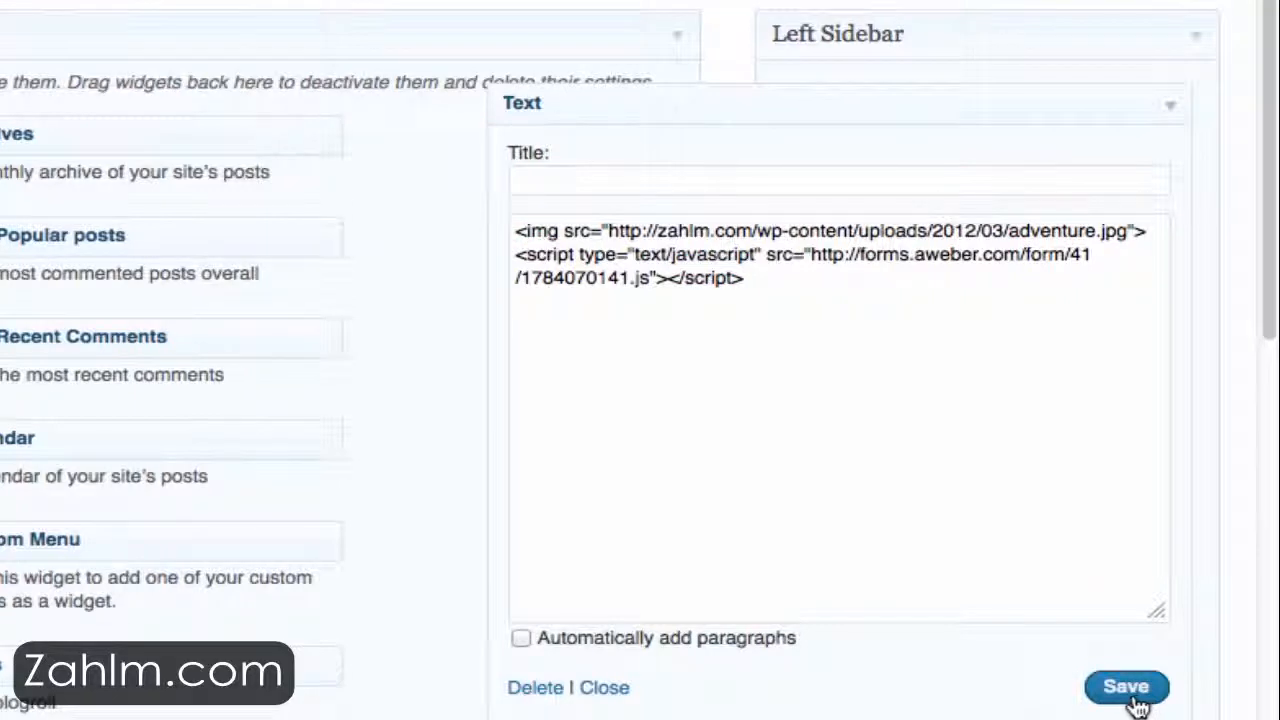
click(601, 691)
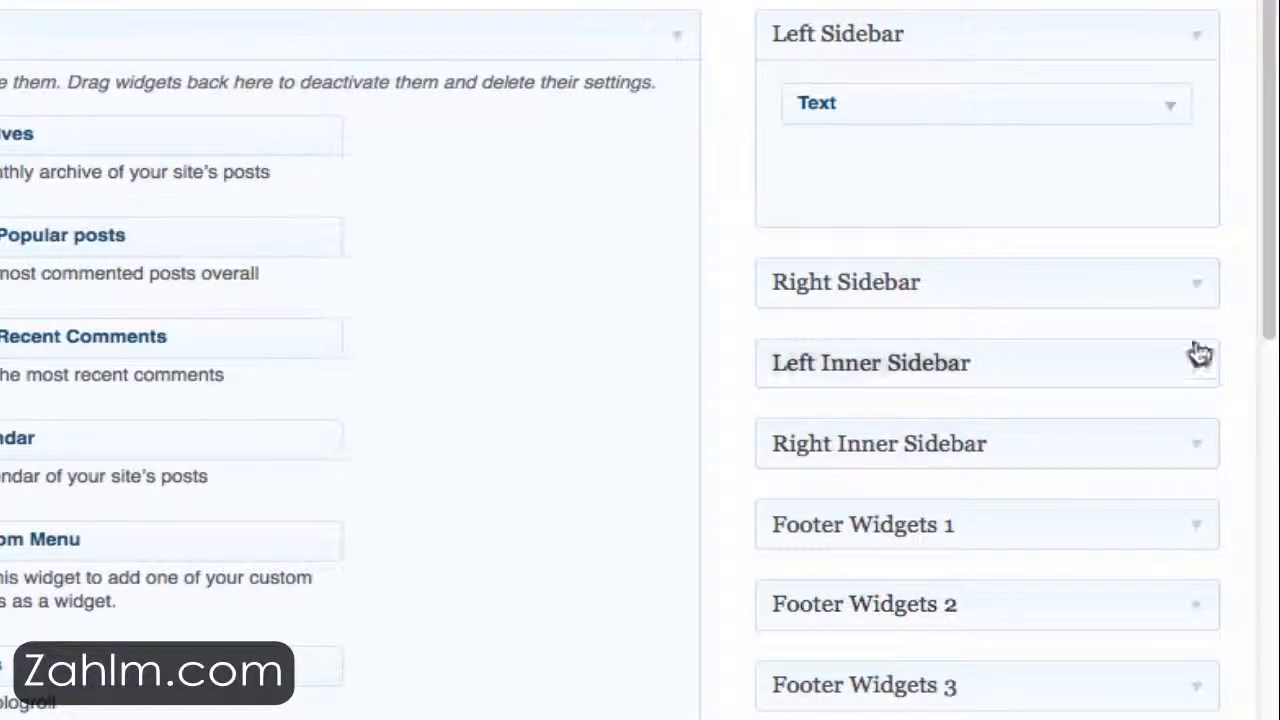
Step: Expand the Right Sidebar and move the Text widget from the Left Sidebar to the end of the Right Sidebar's widget list
click(1200, 285)
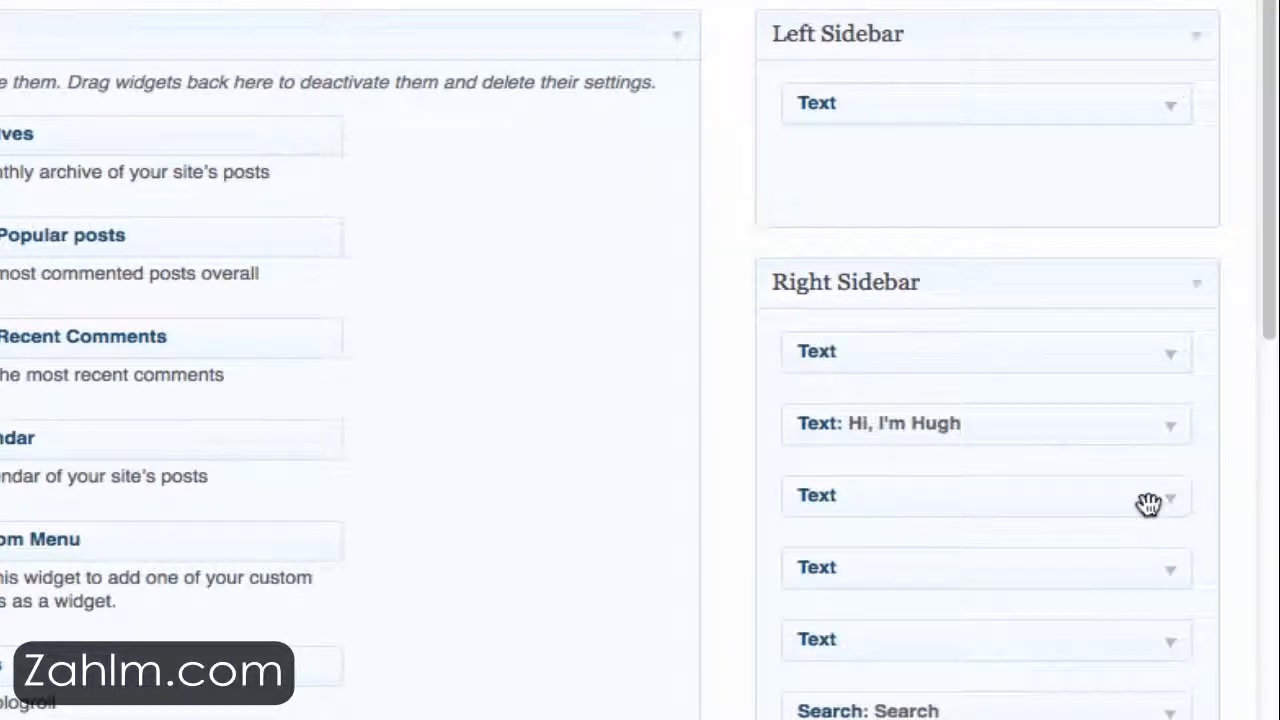
drag(912, 96, 990, 718)
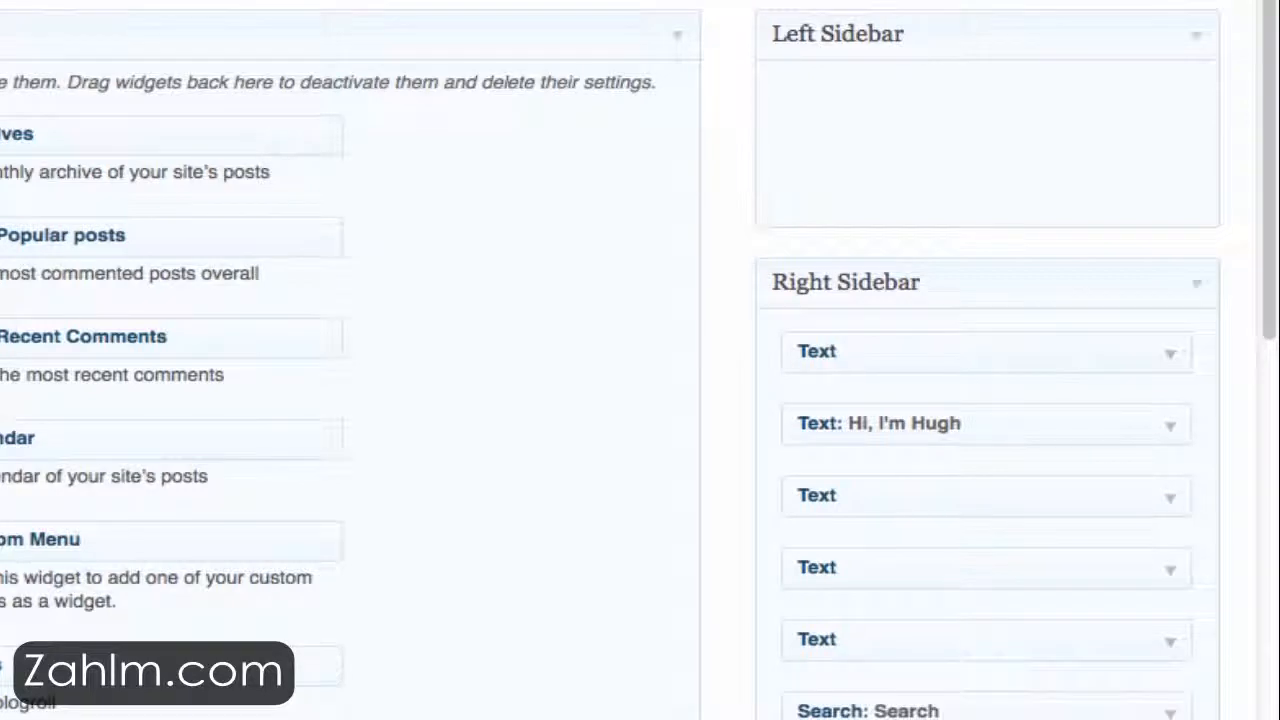
scroll(917, 700, down, 5)
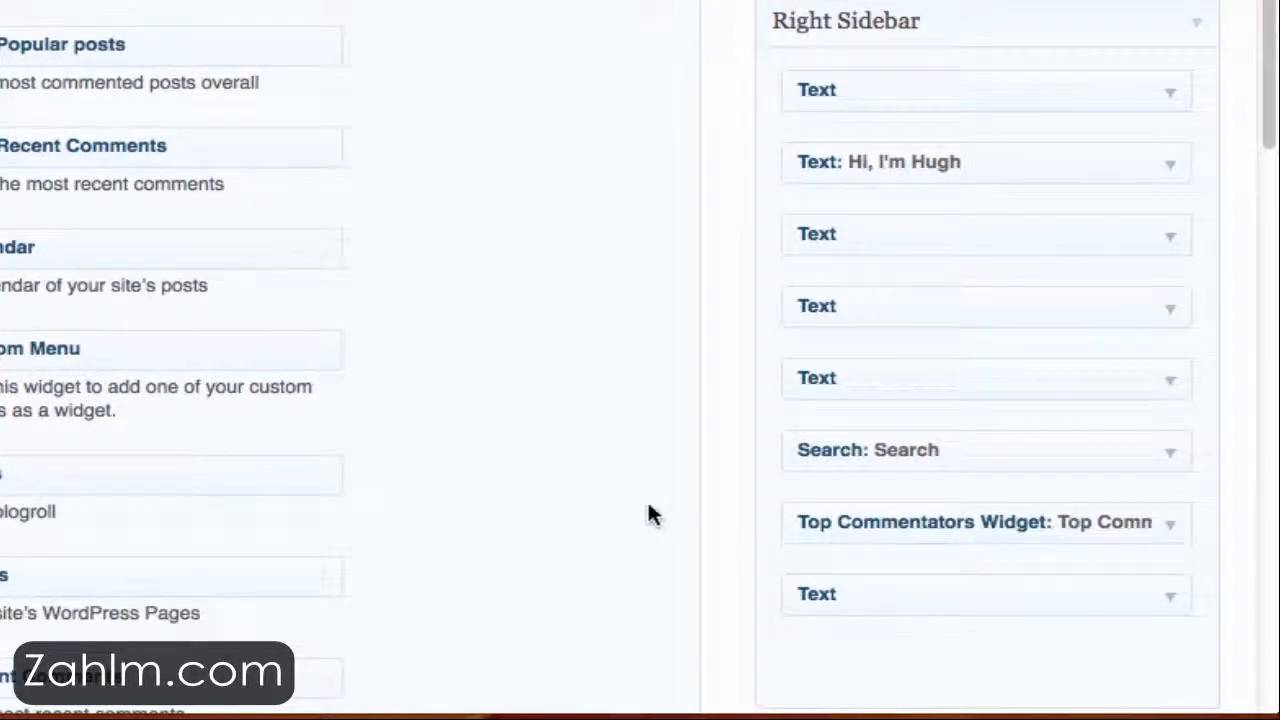